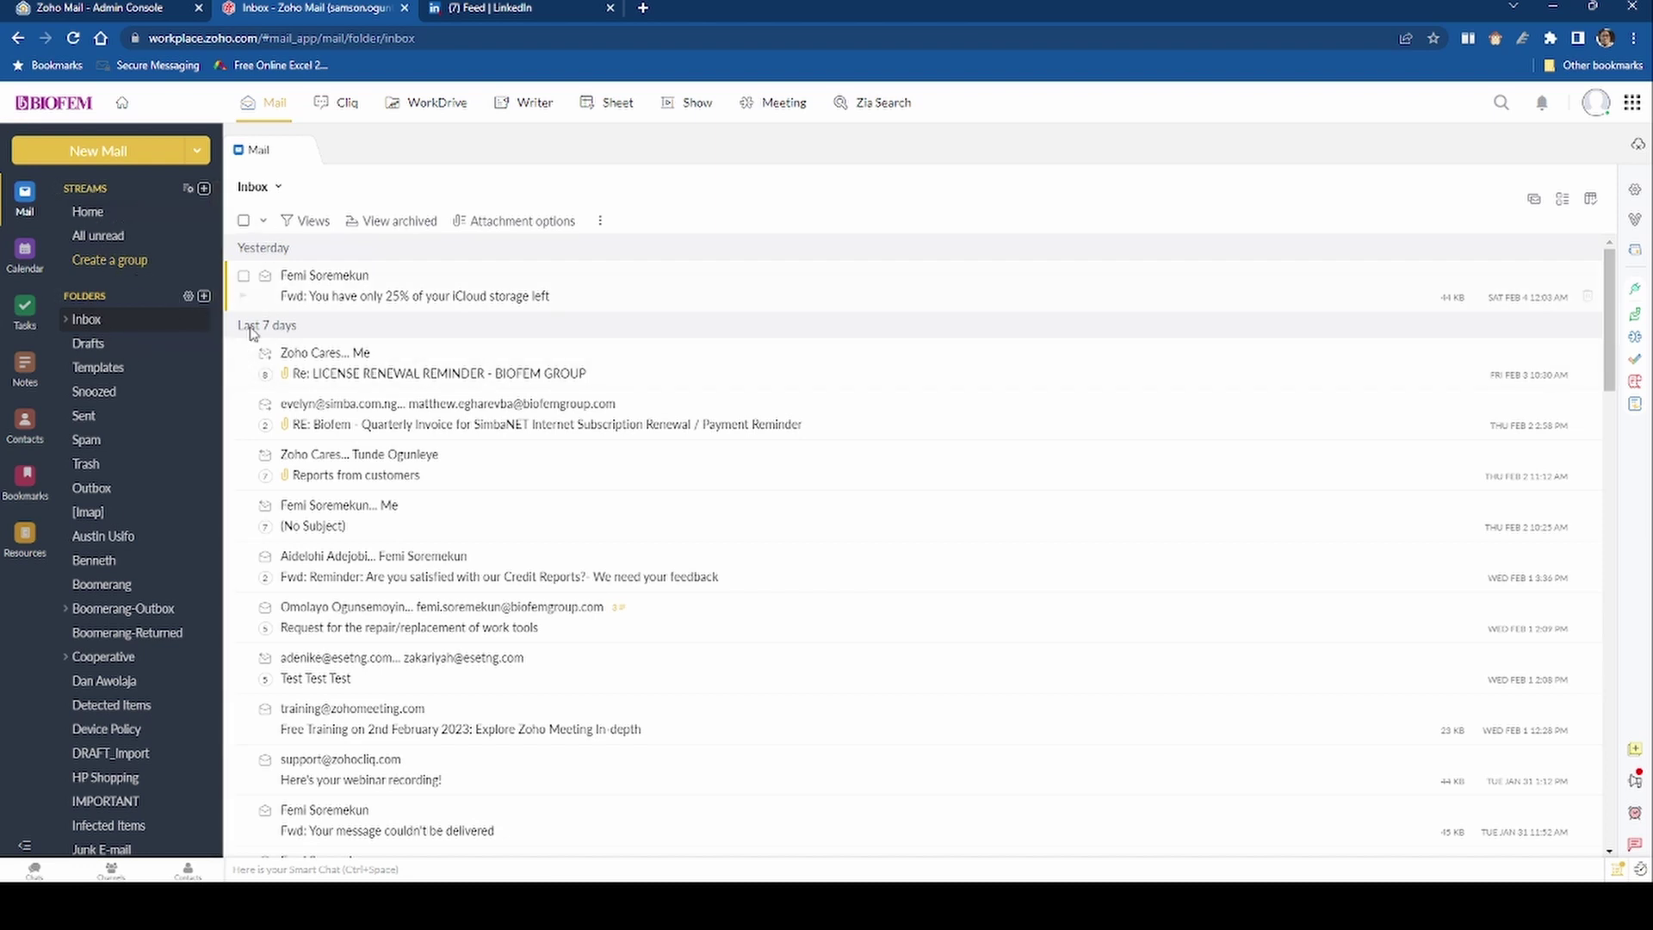
Open the SimbaNET quarterly invoice reminder, showing its recipient details and the earlier forwarded copy
click(455, 419)
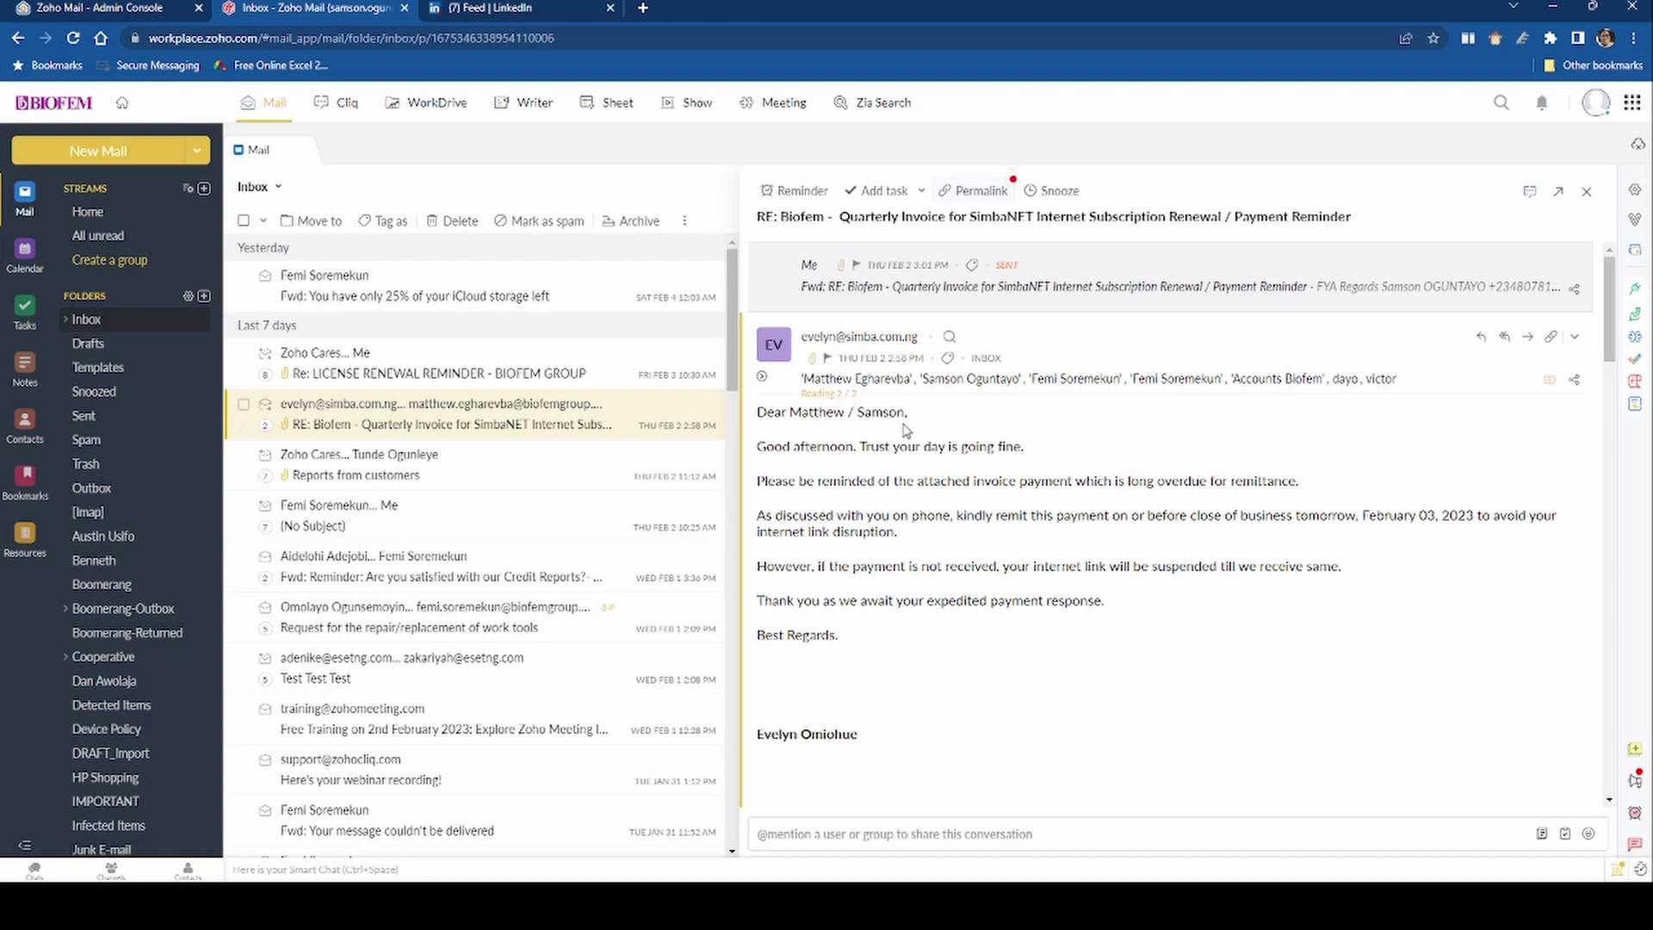
click(763, 378)
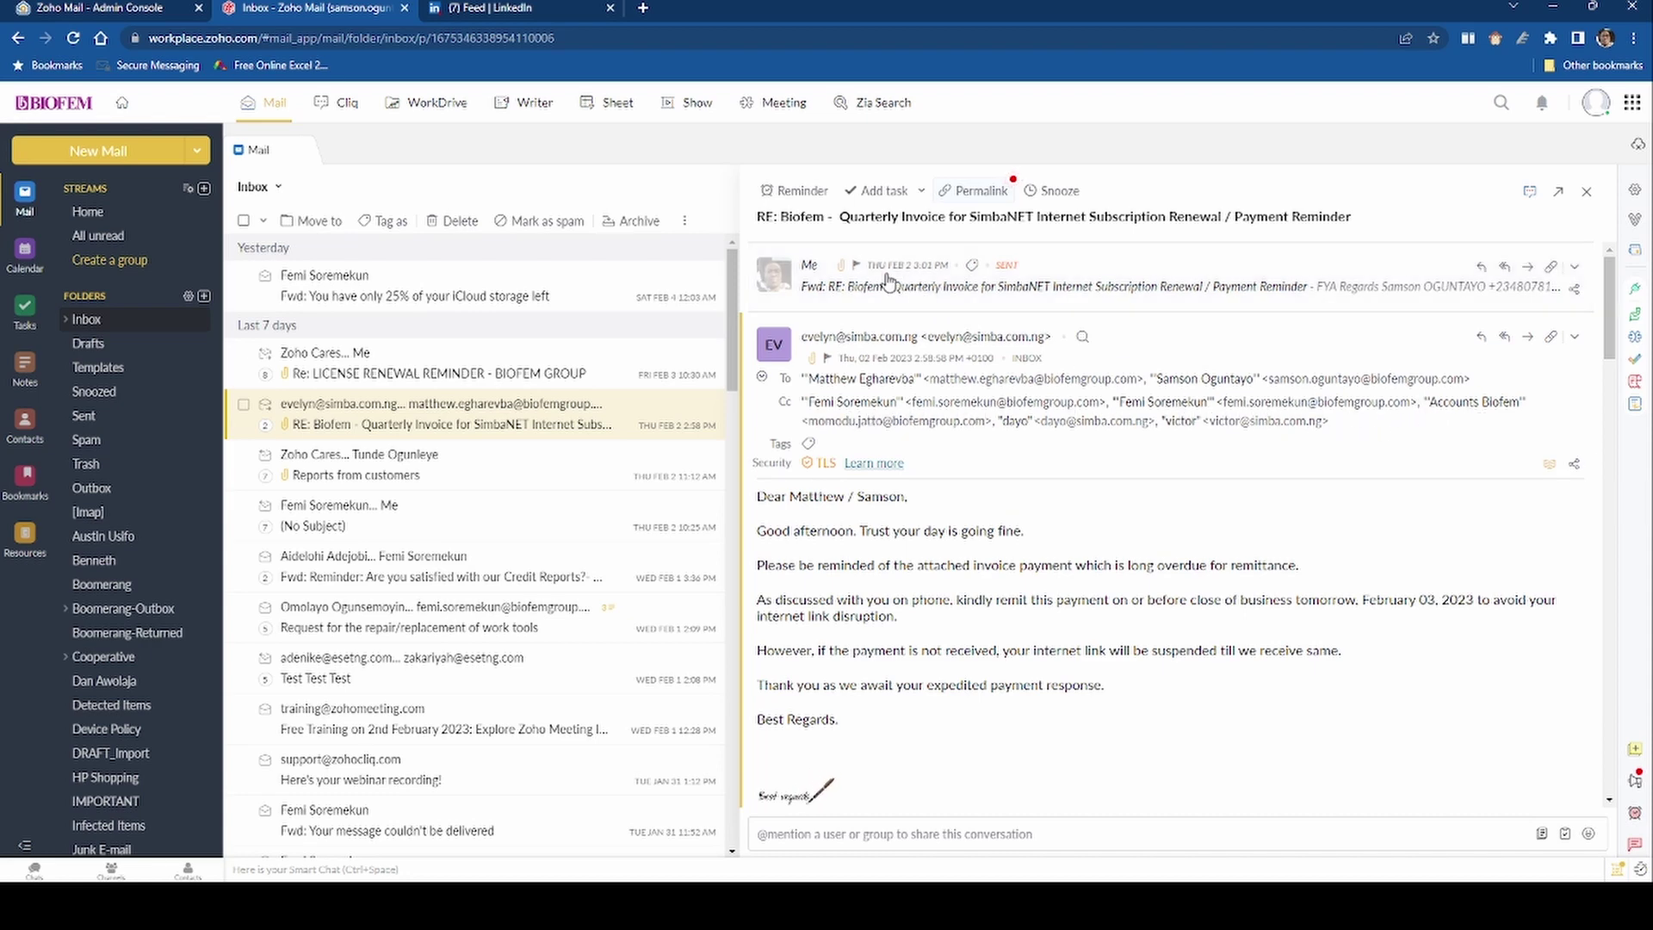
click(1074, 286)
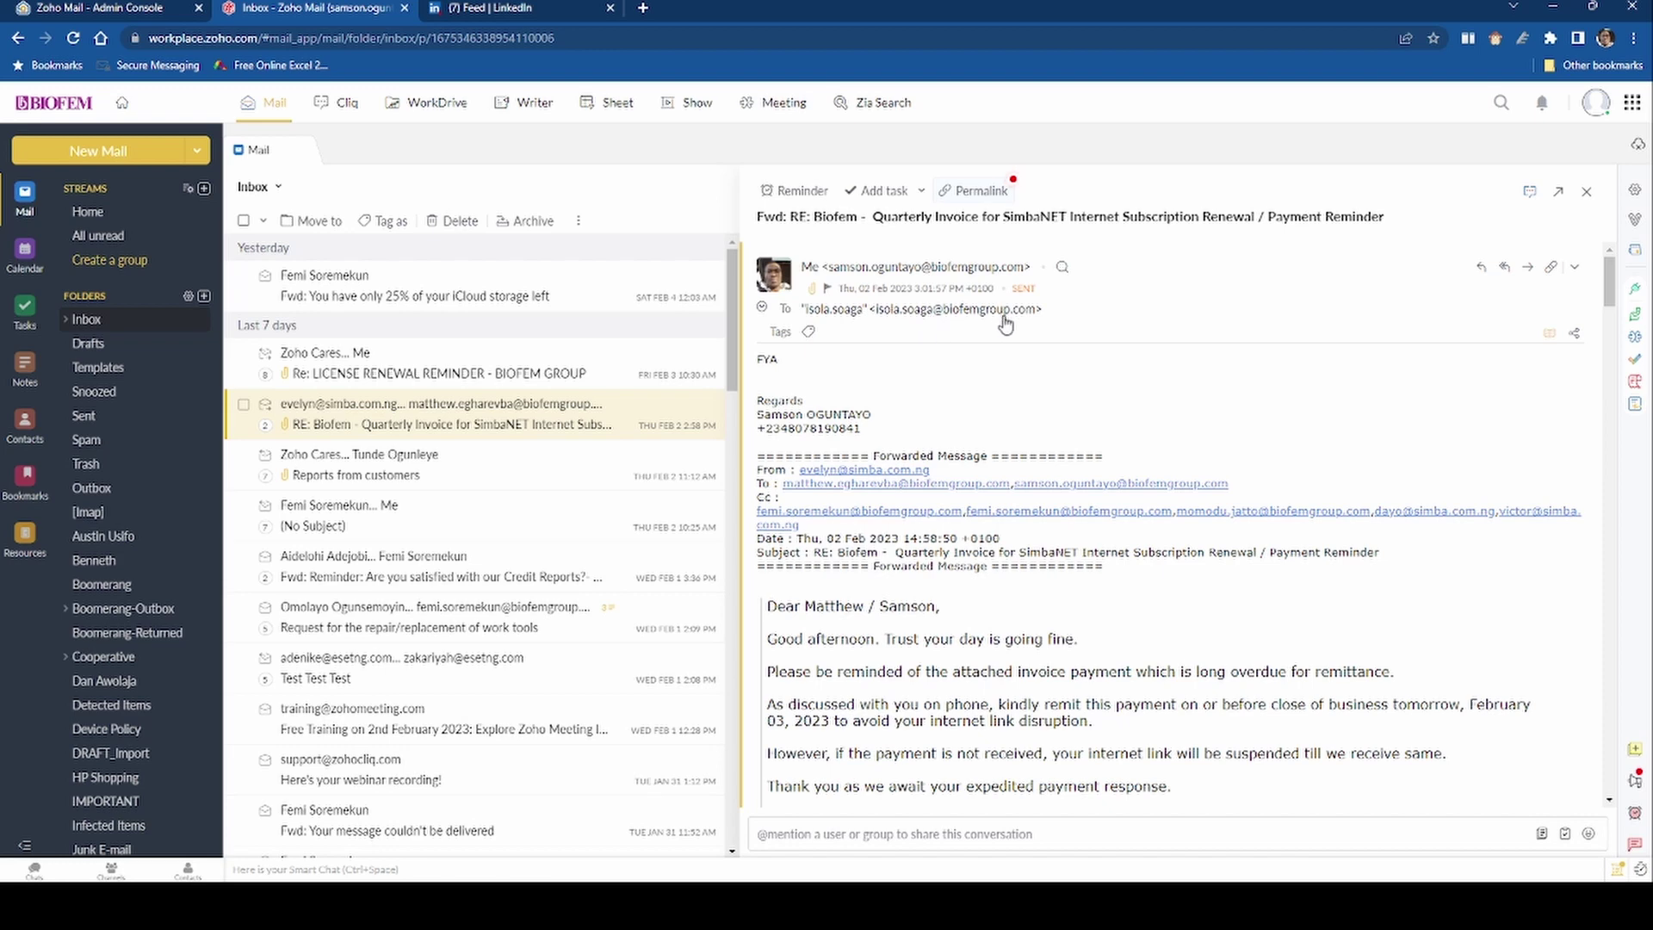
scroll(936, 552, down, 5)
scroll(935, 552, up, 5)
Expand the original payment reminder with its full To and Cc list and read its body
click(1137, 258)
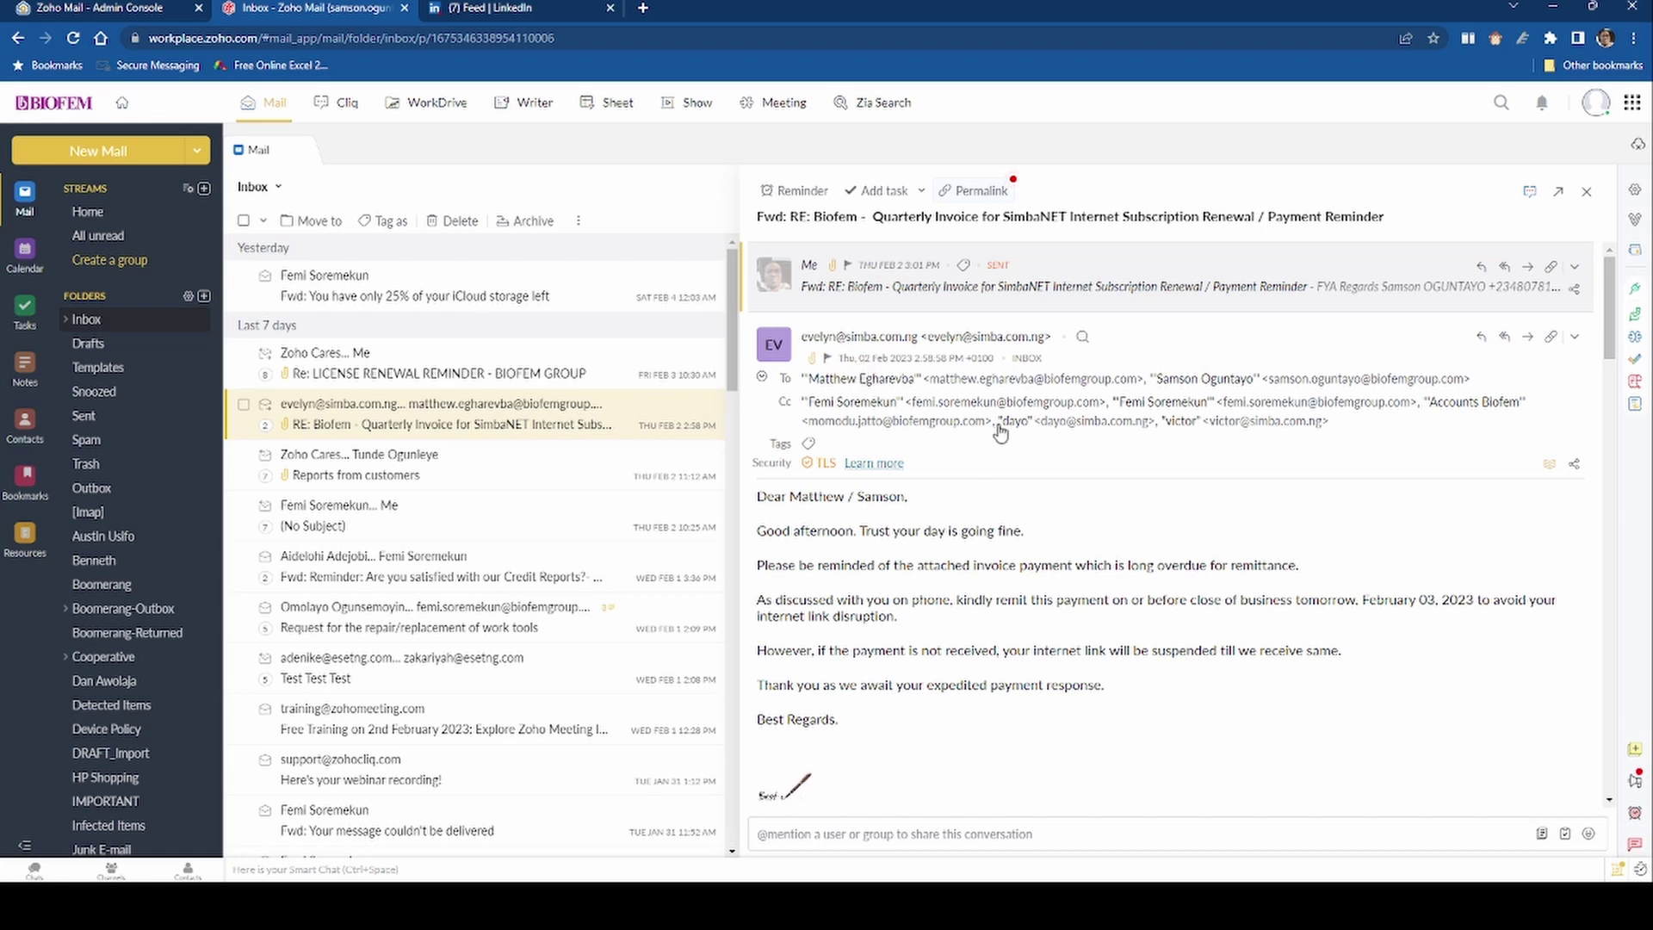
click(1157, 341)
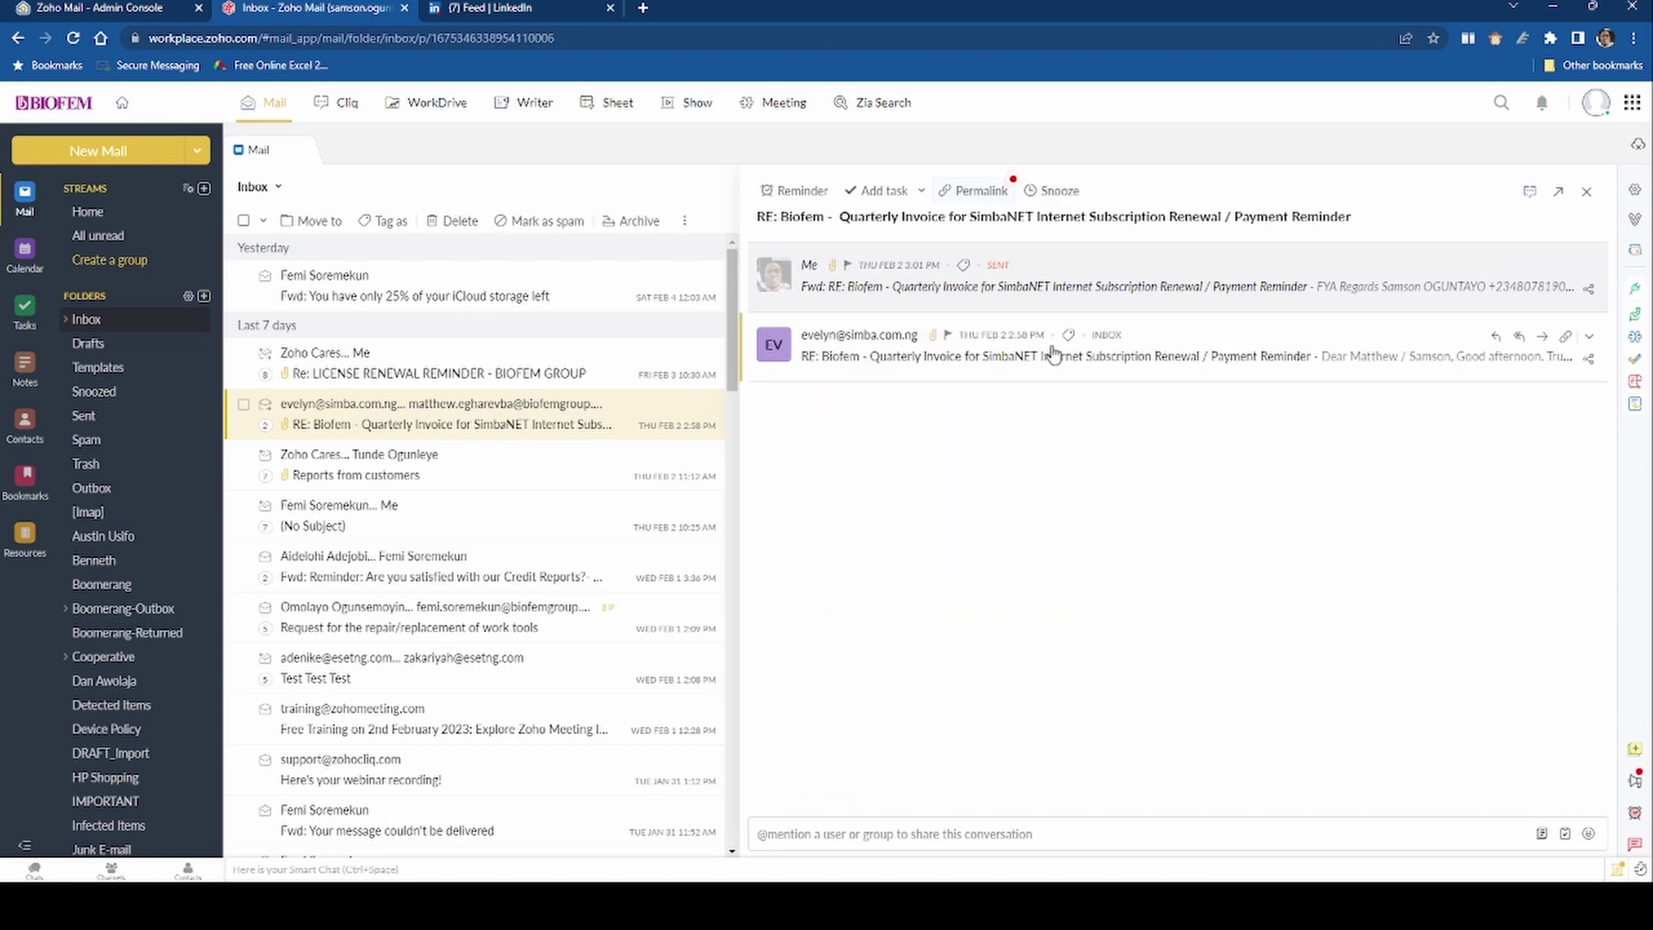
click(1161, 337)
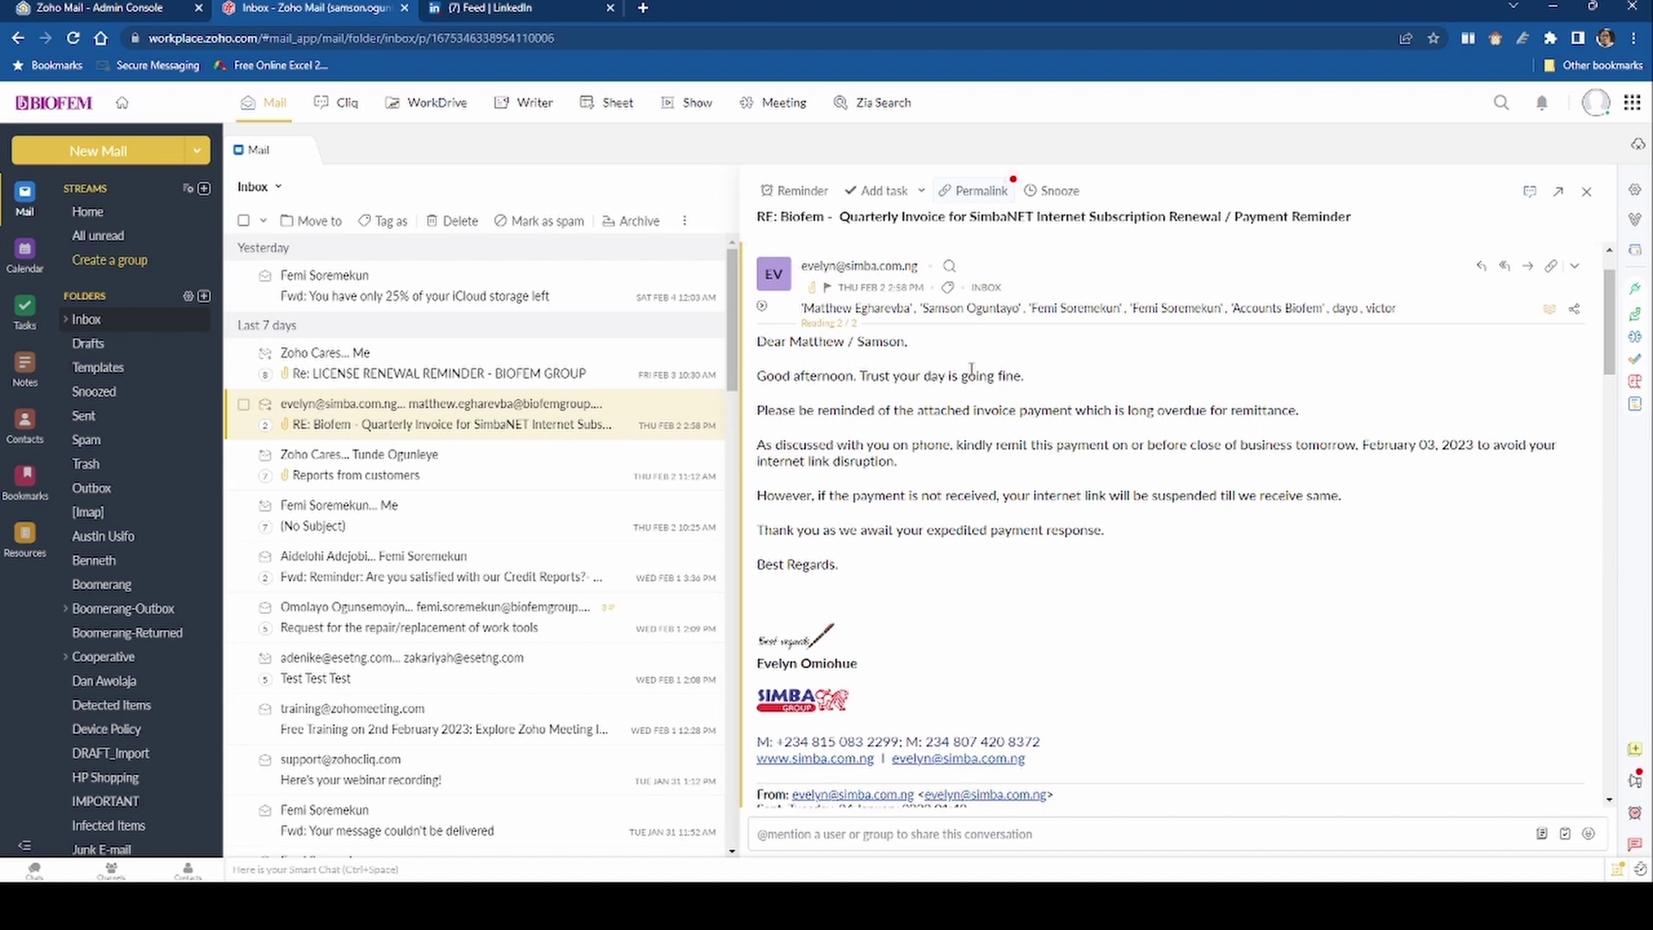
click(762, 306)
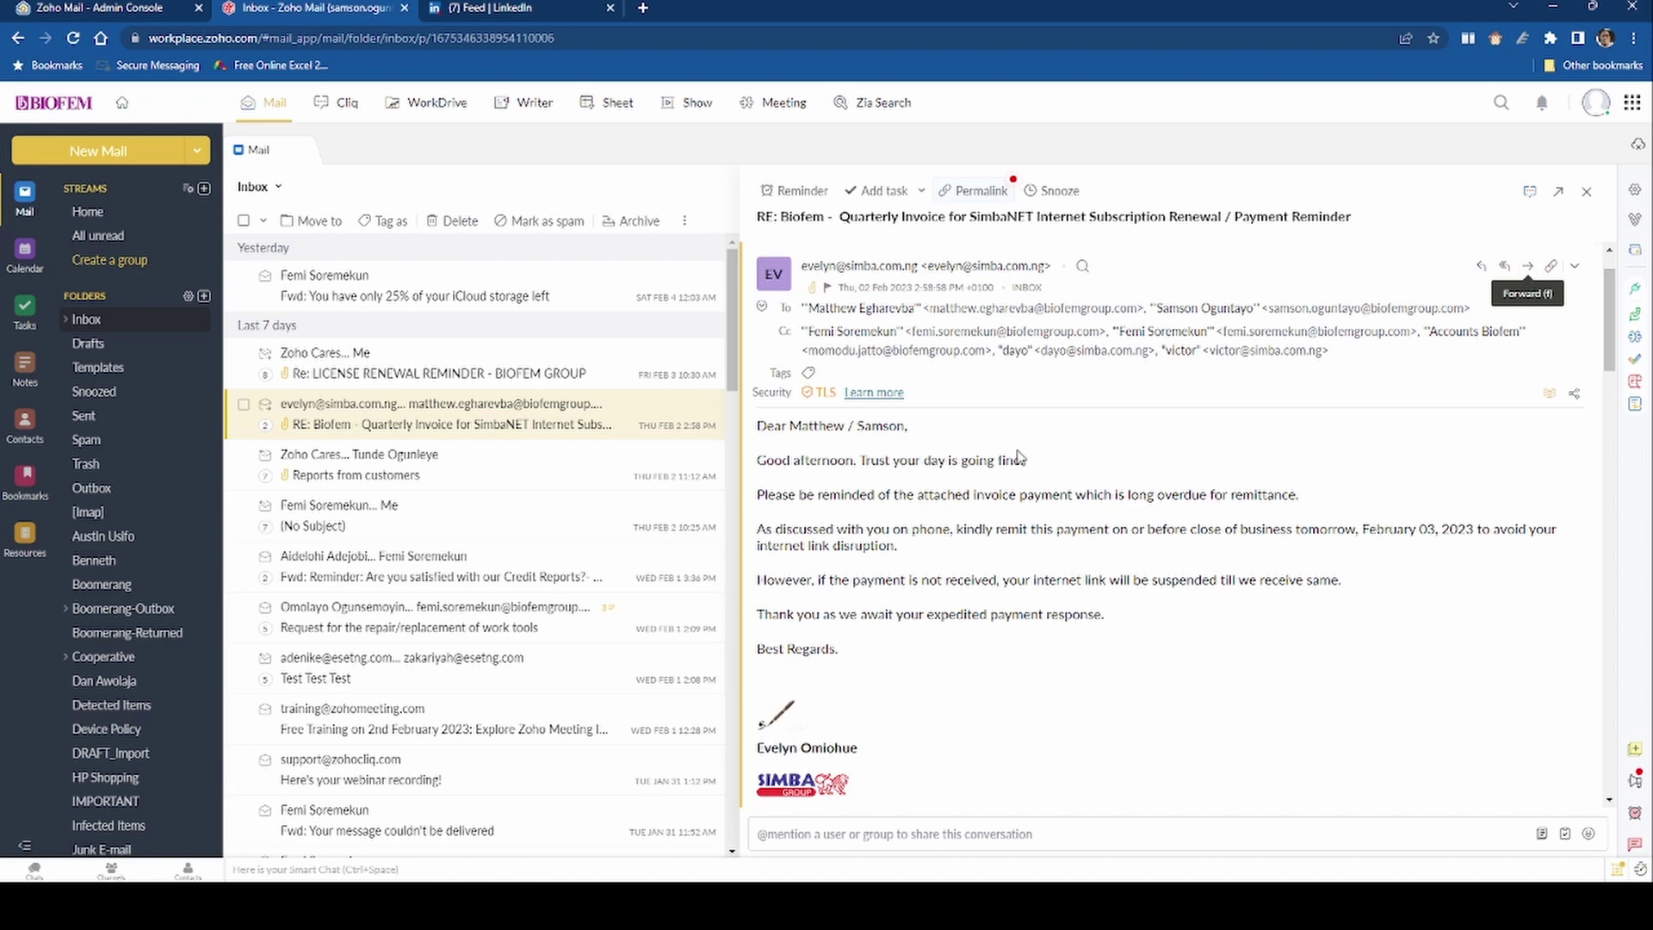
scroll(896, 685, down, 3)
scroll(861, 732, up, 2)
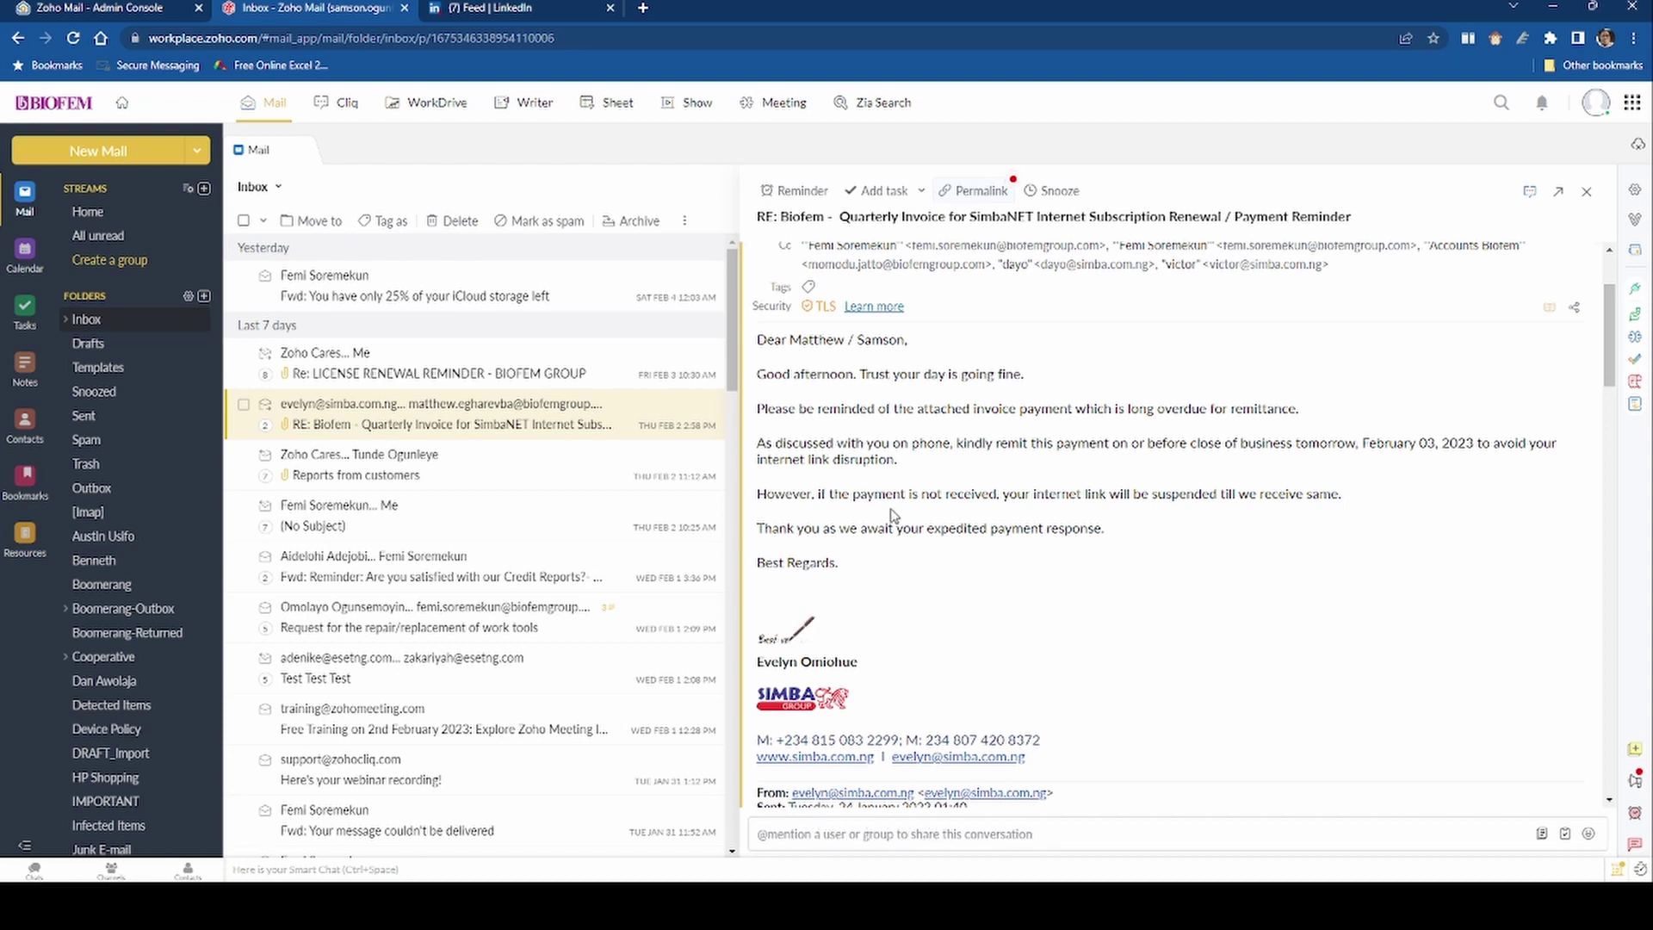
click(773, 836)
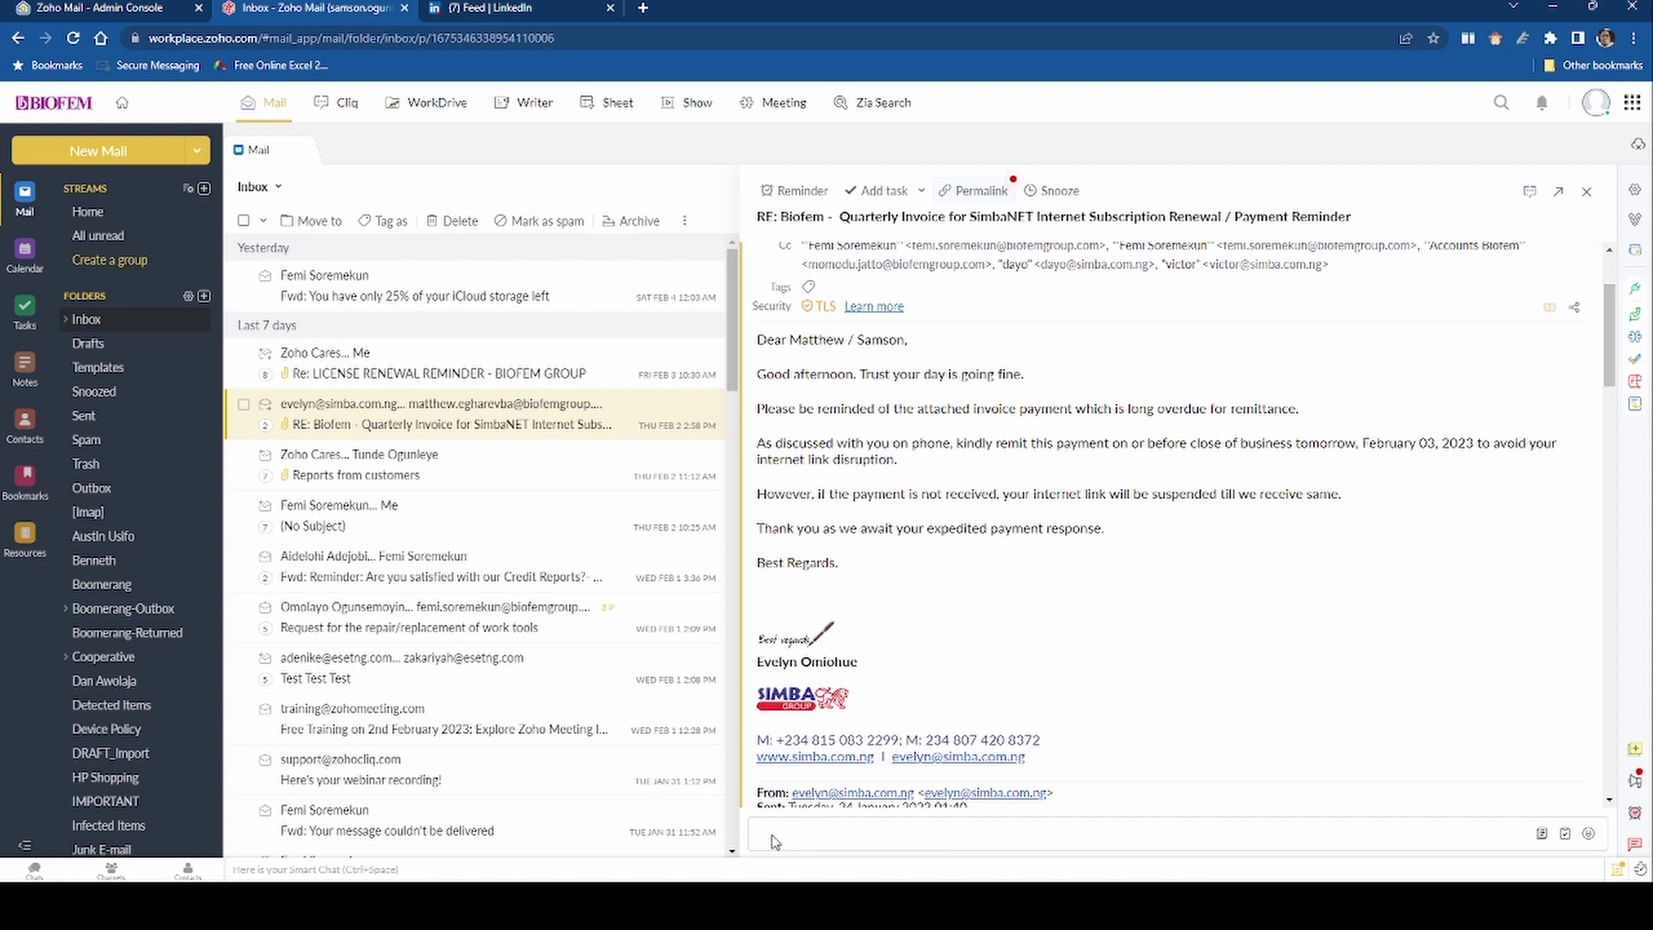
click(773, 841)
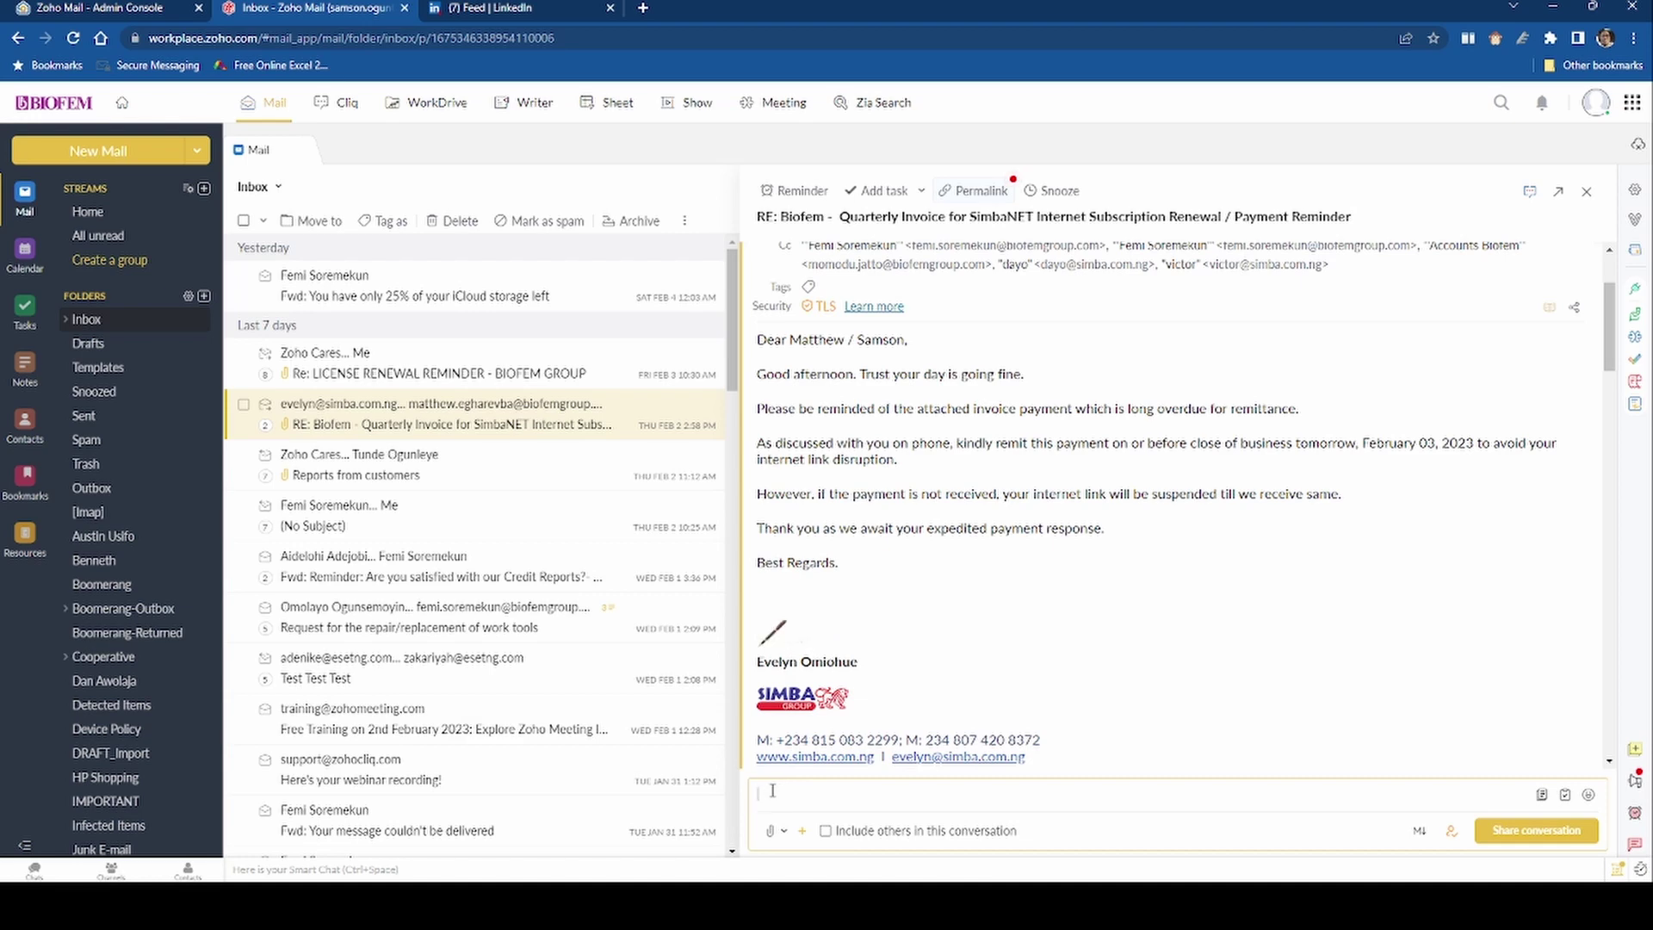
text(@)
key(Return)
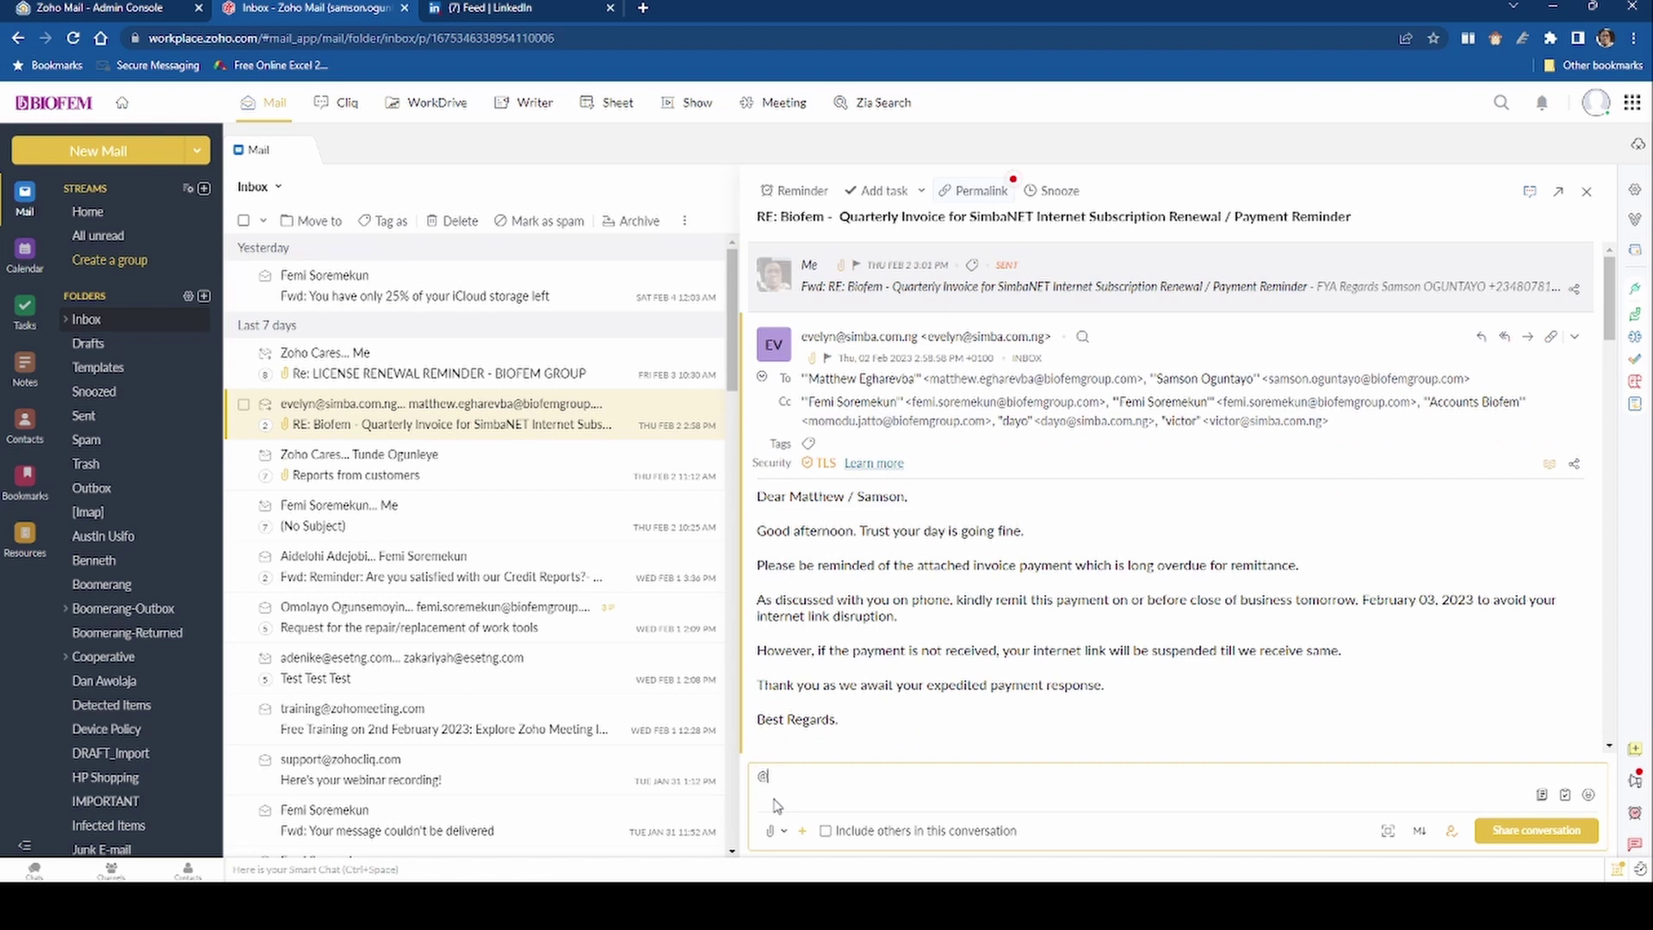
text(isola)
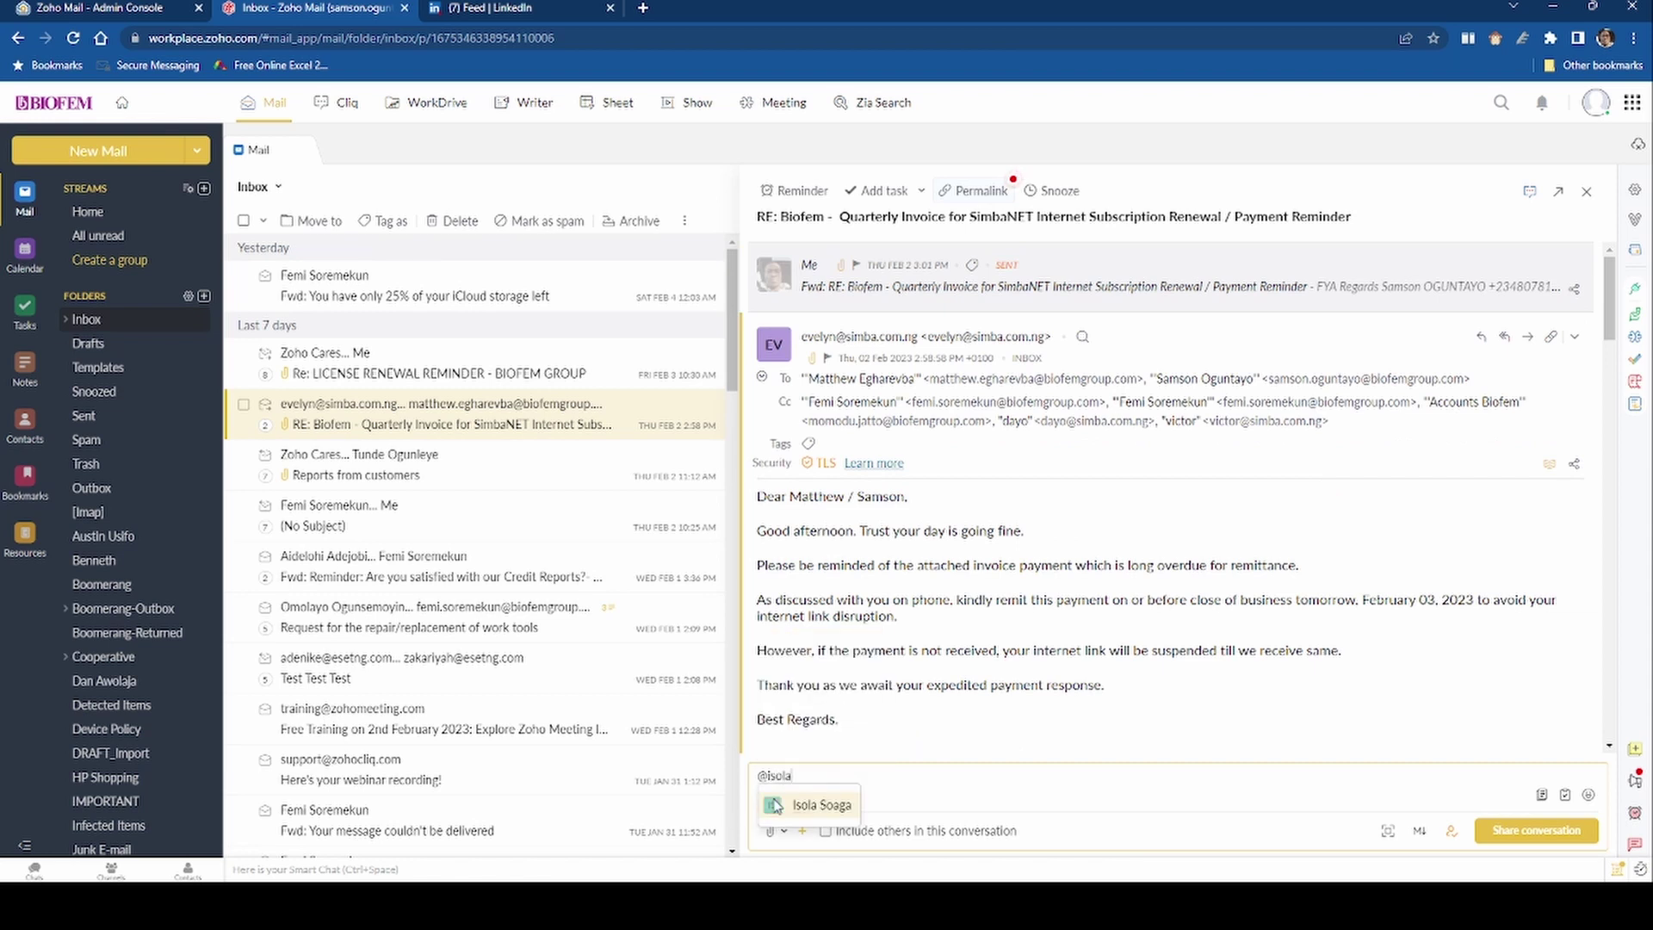
click(810, 805)
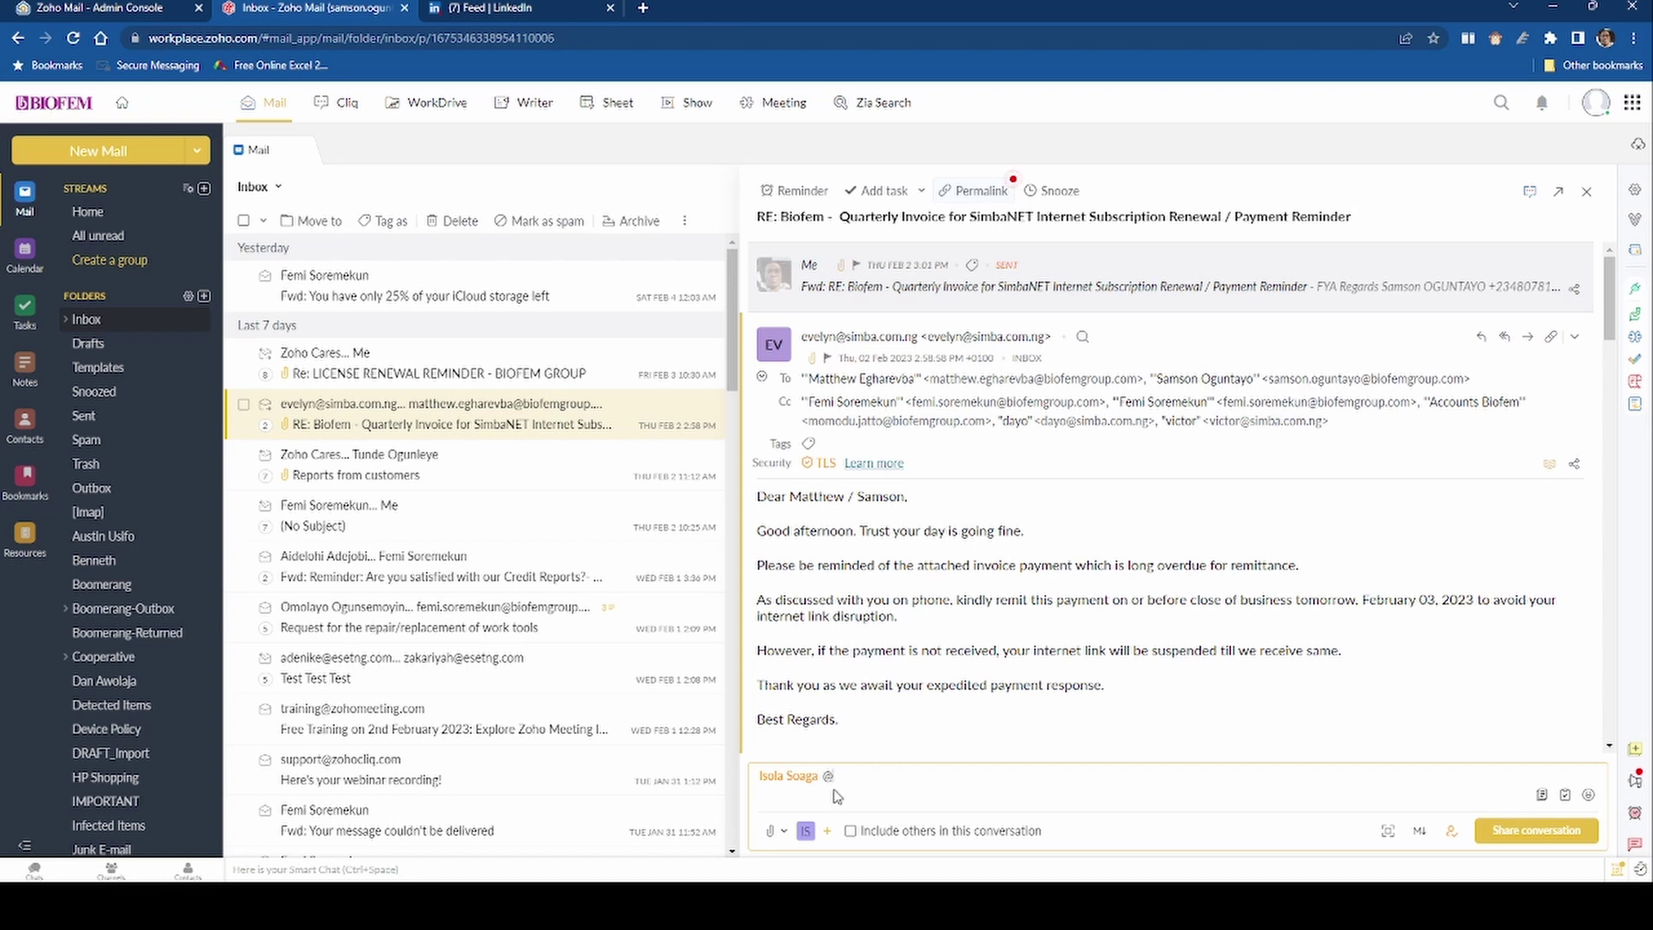
text(bolaji)
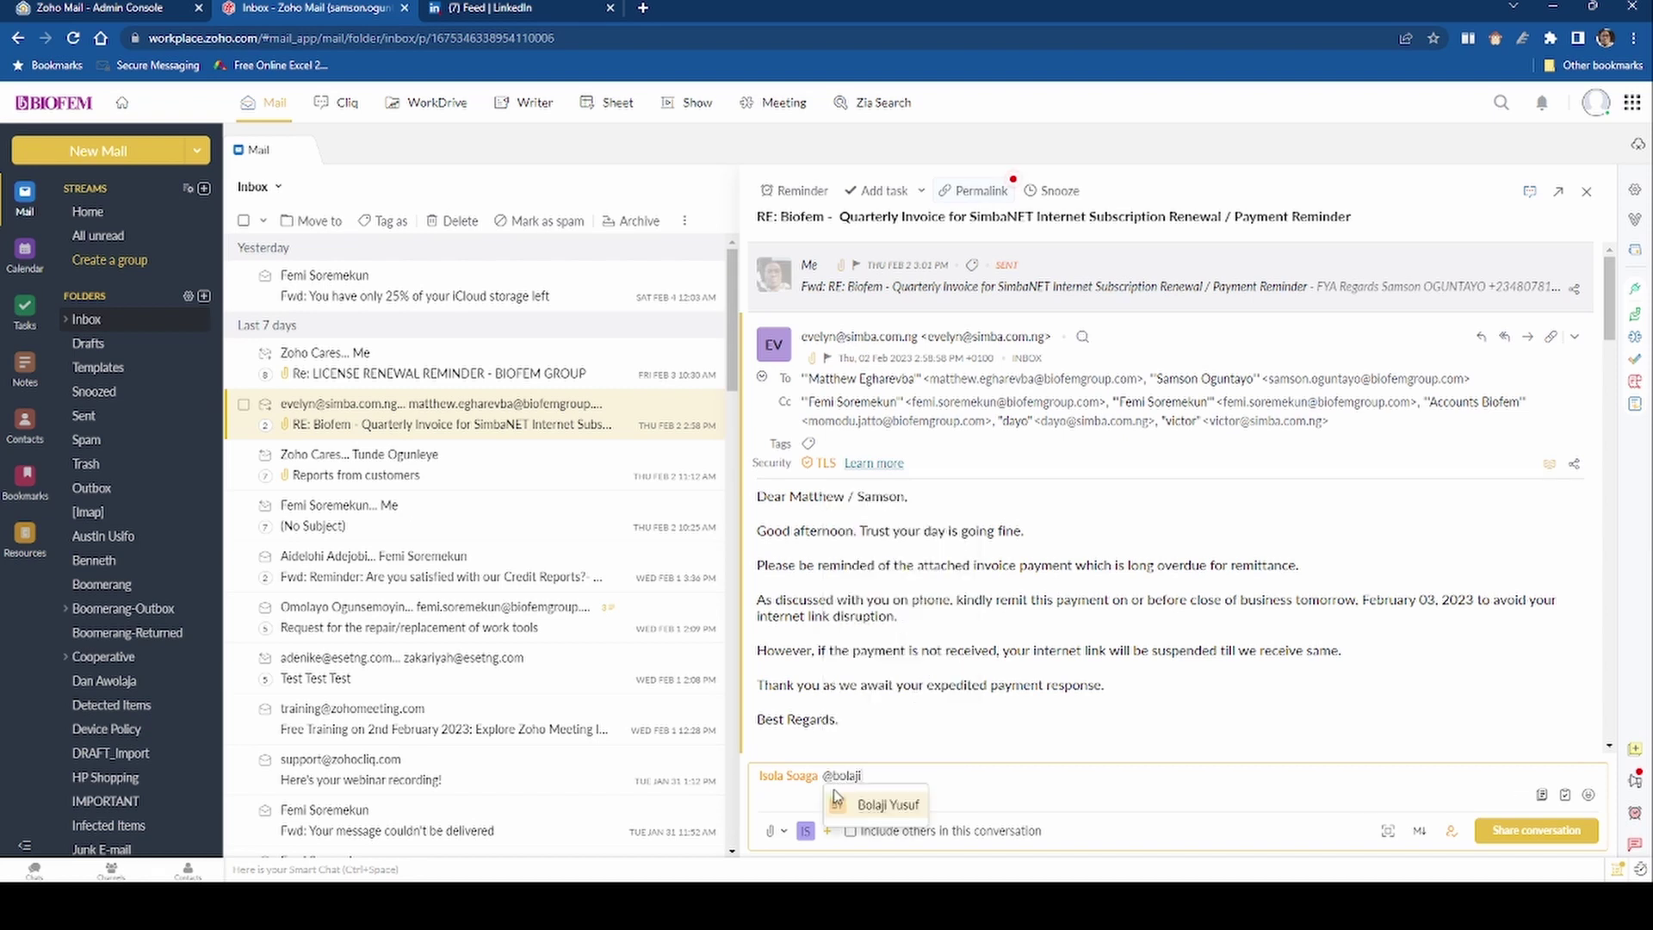
click(887, 802)
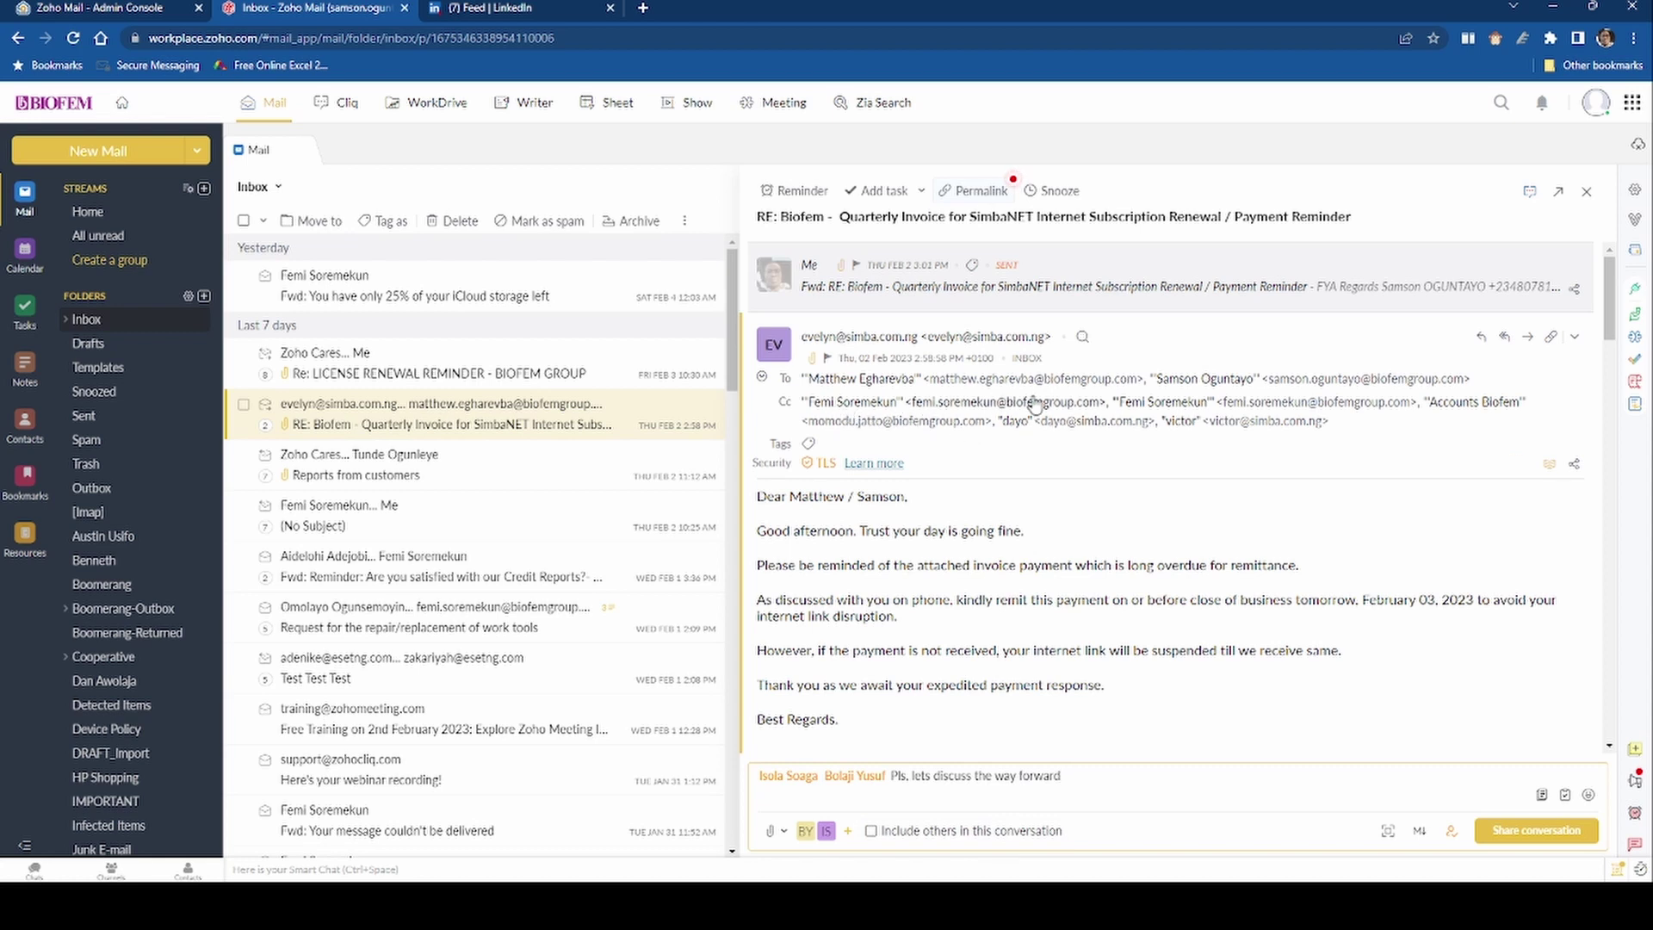
click(784, 833)
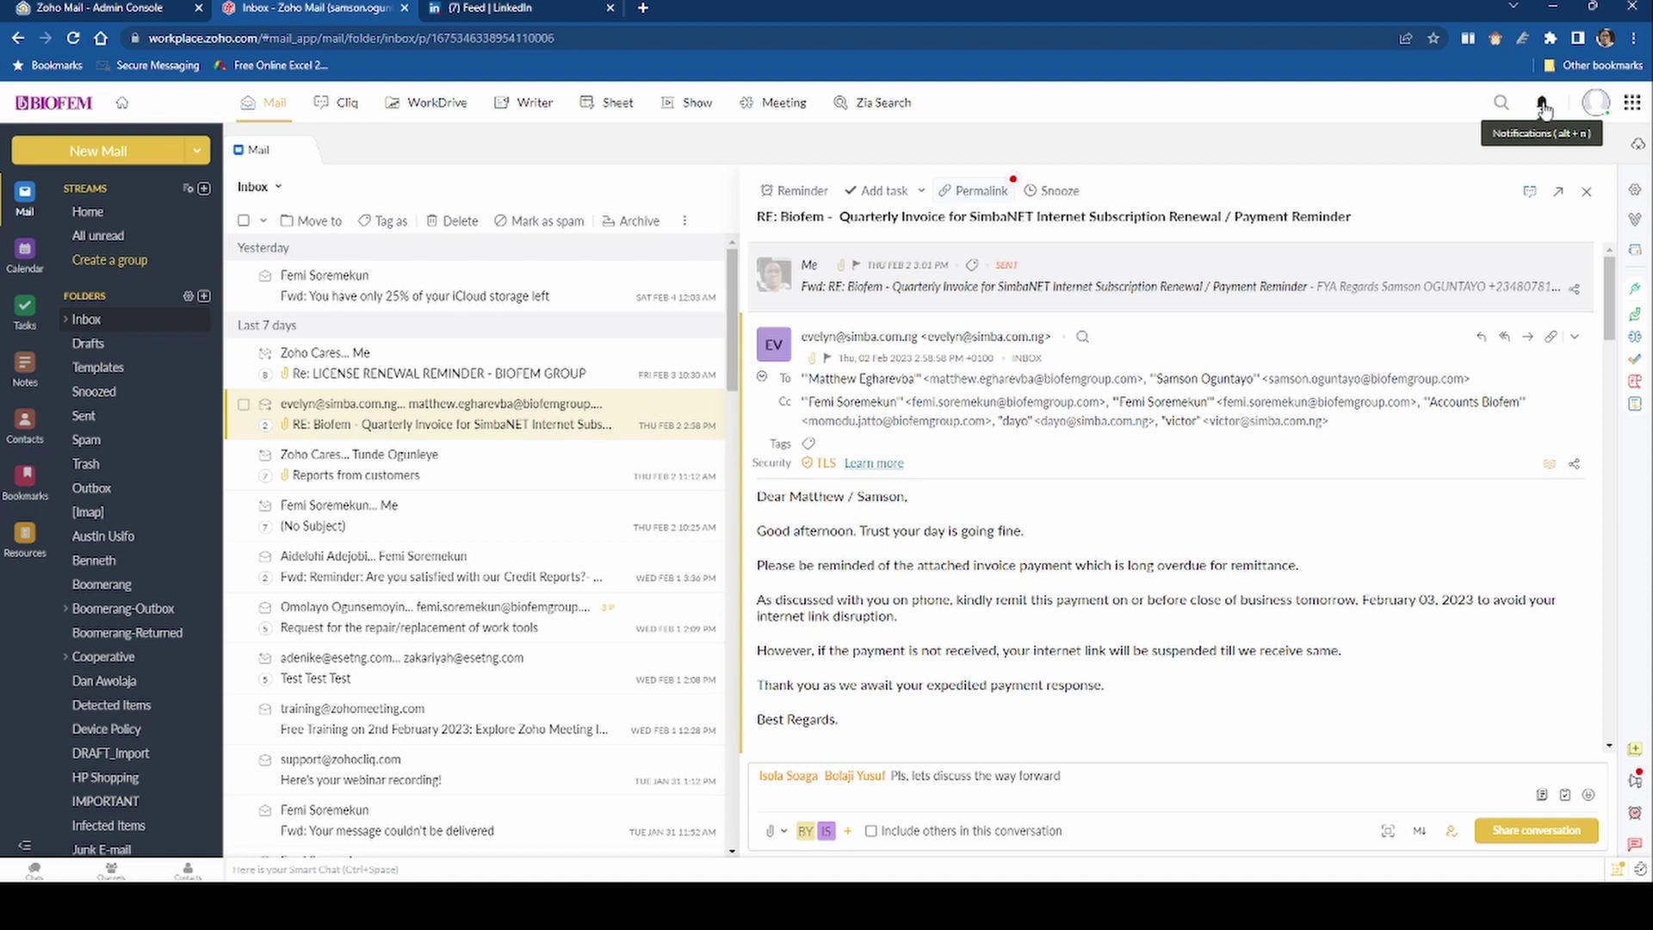
click(1542, 107)
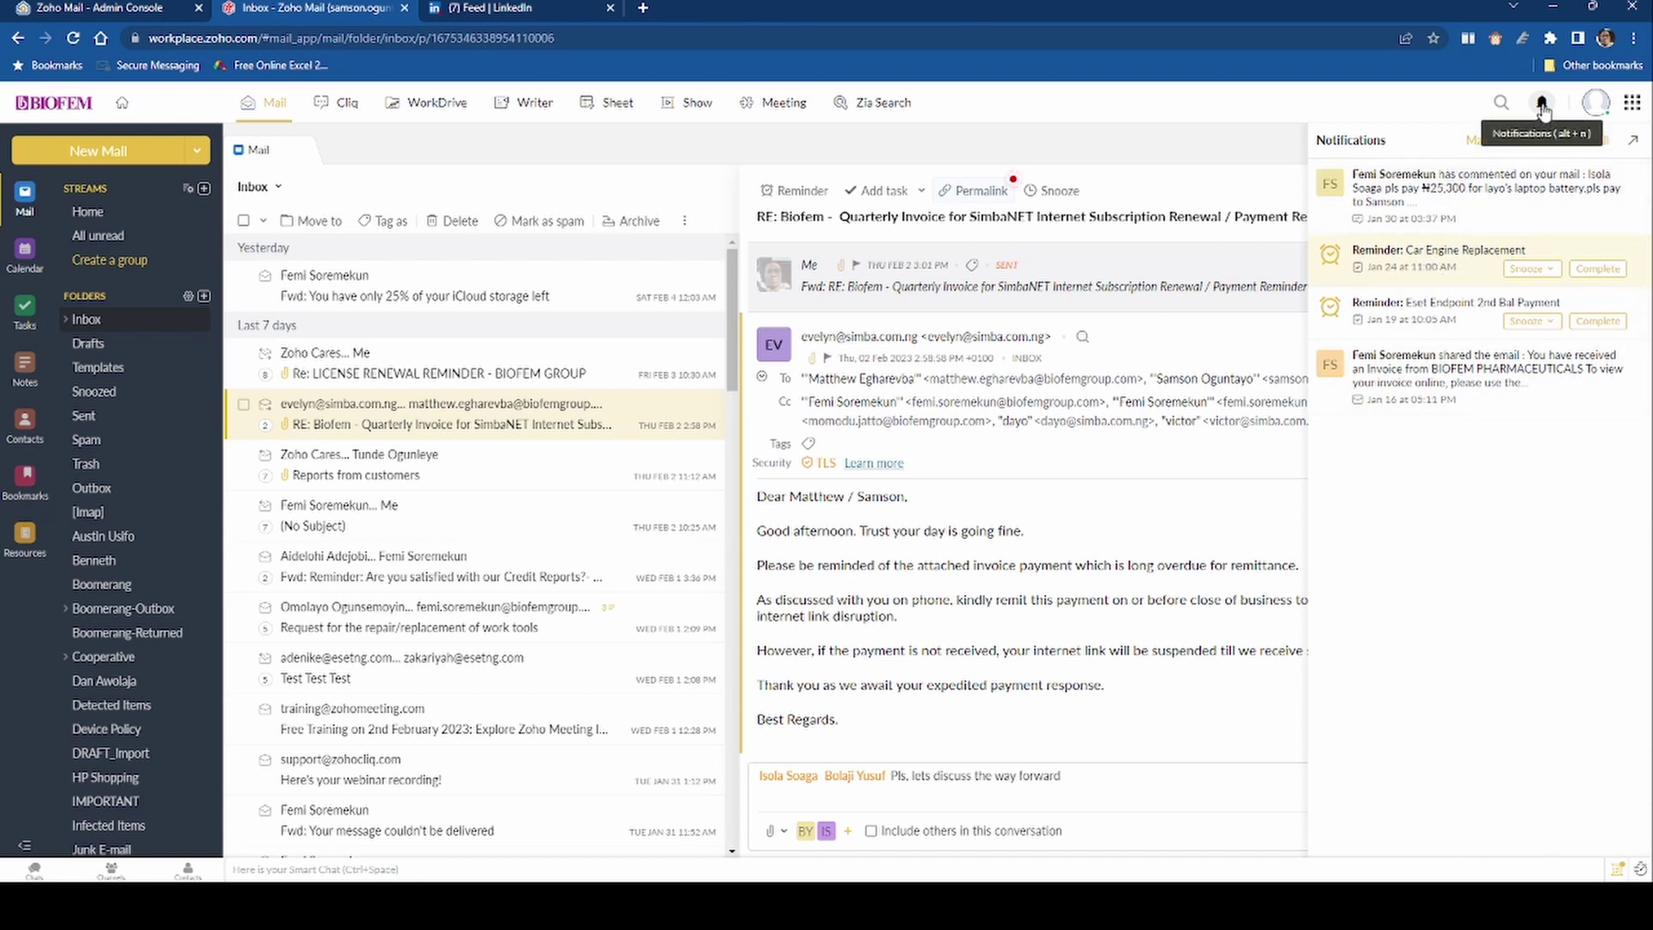
click(1541, 103)
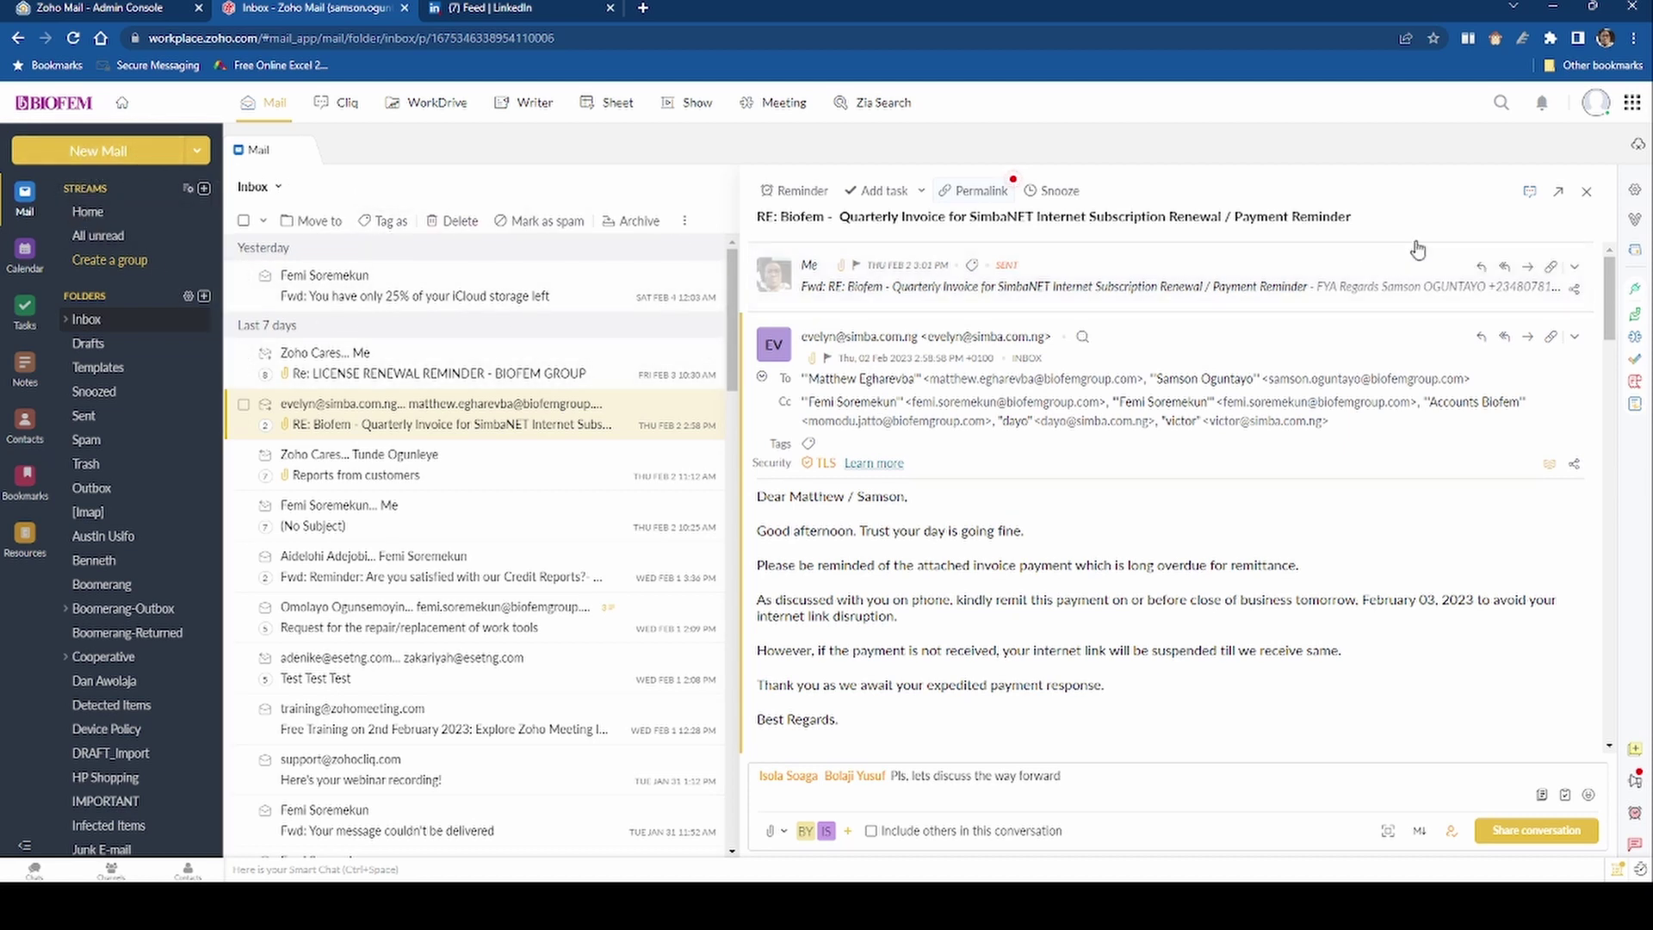
click(1586, 192)
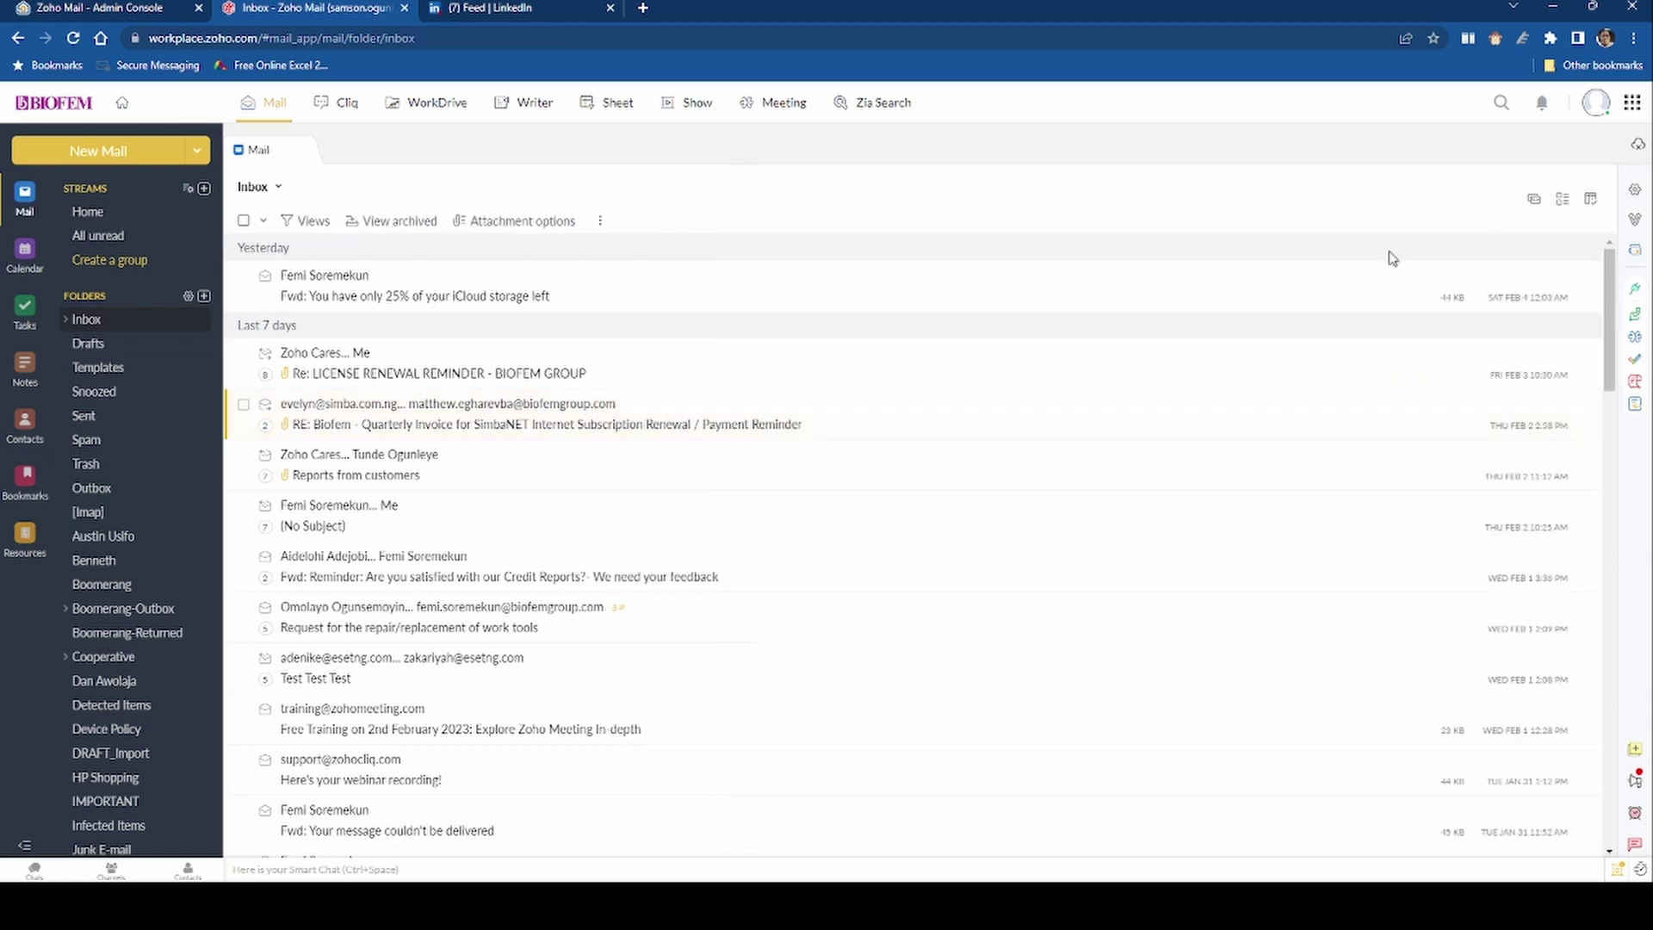
click(90, 213)
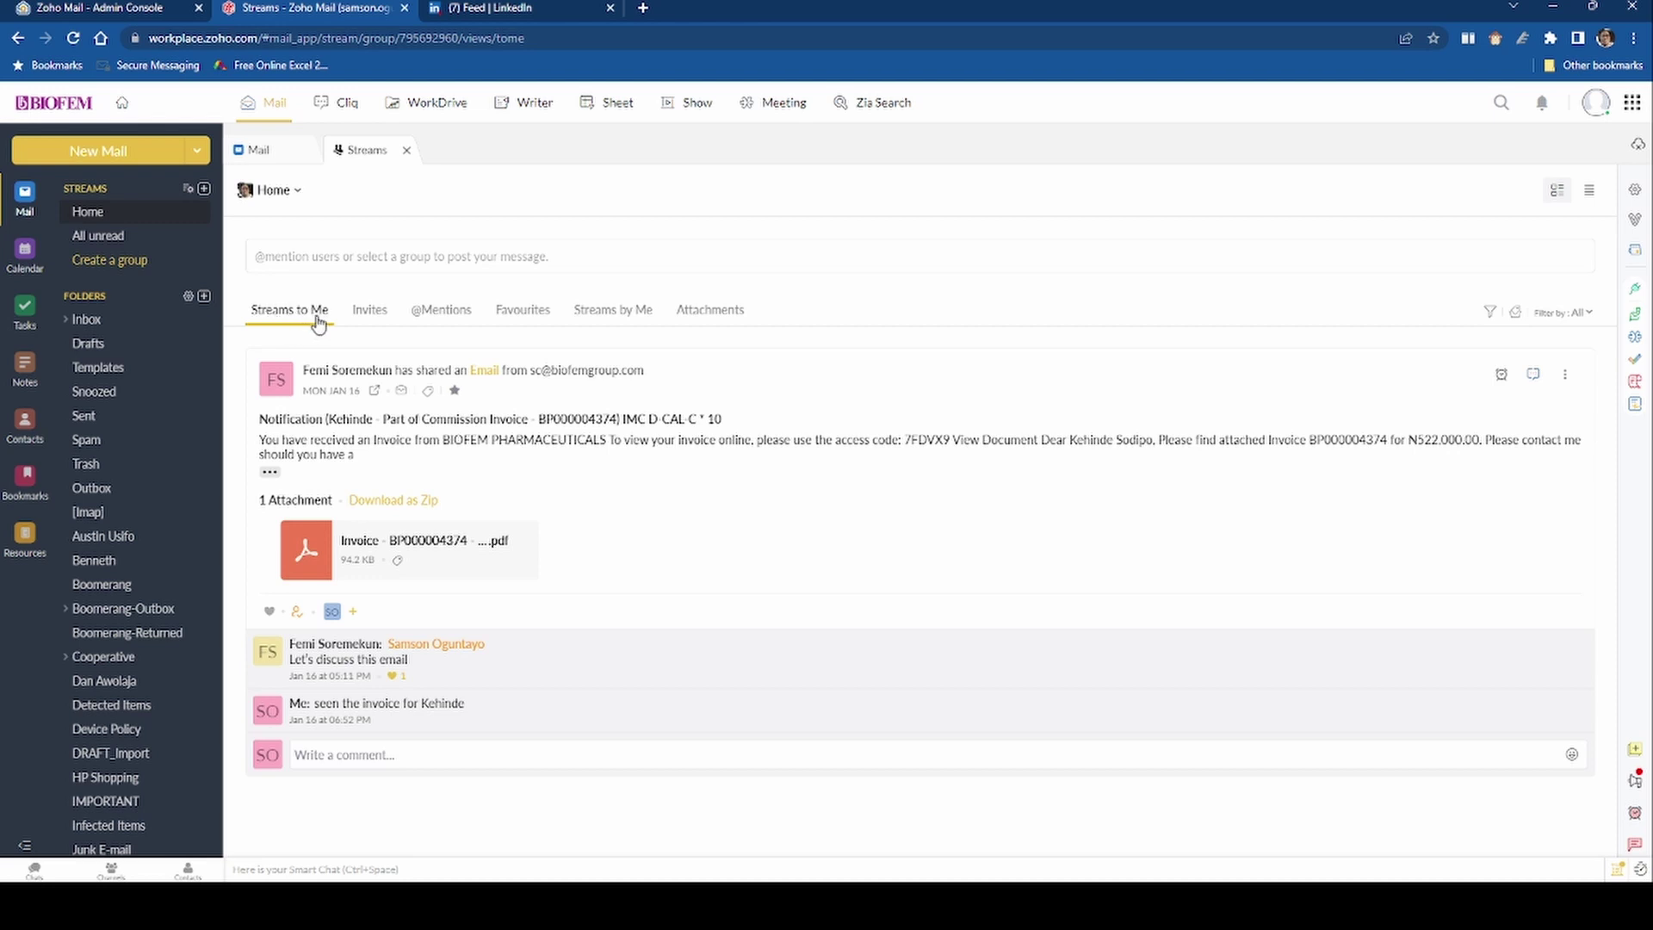
mouse_move(323, 385)
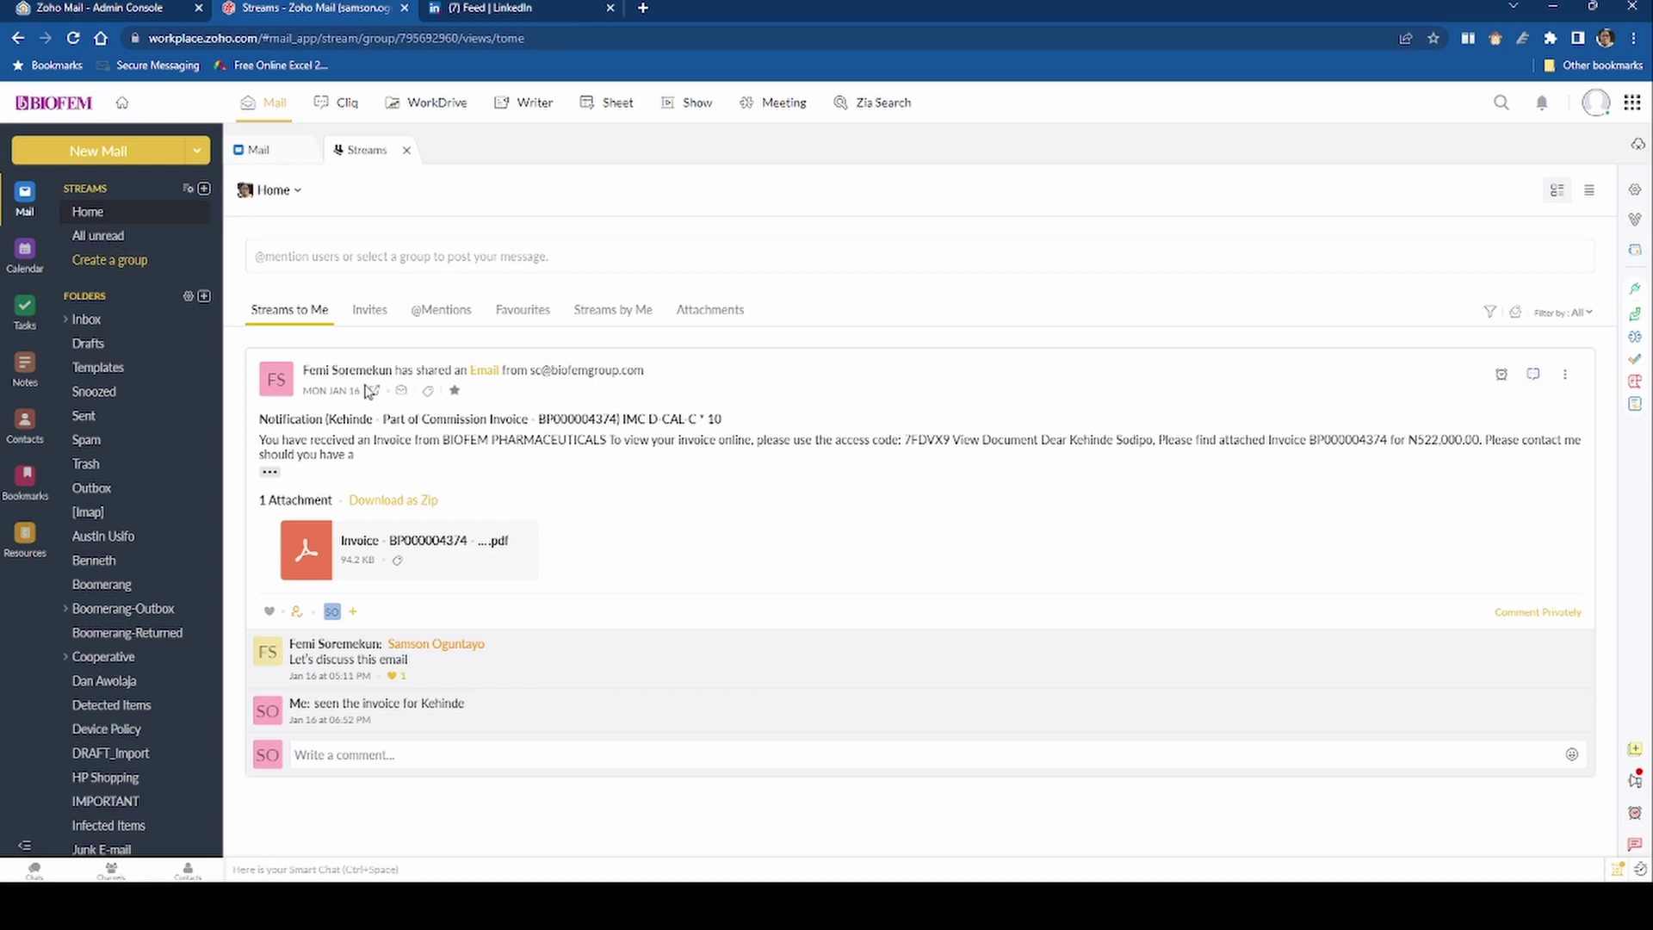
mouse_move(369, 532)
click(370, 315)
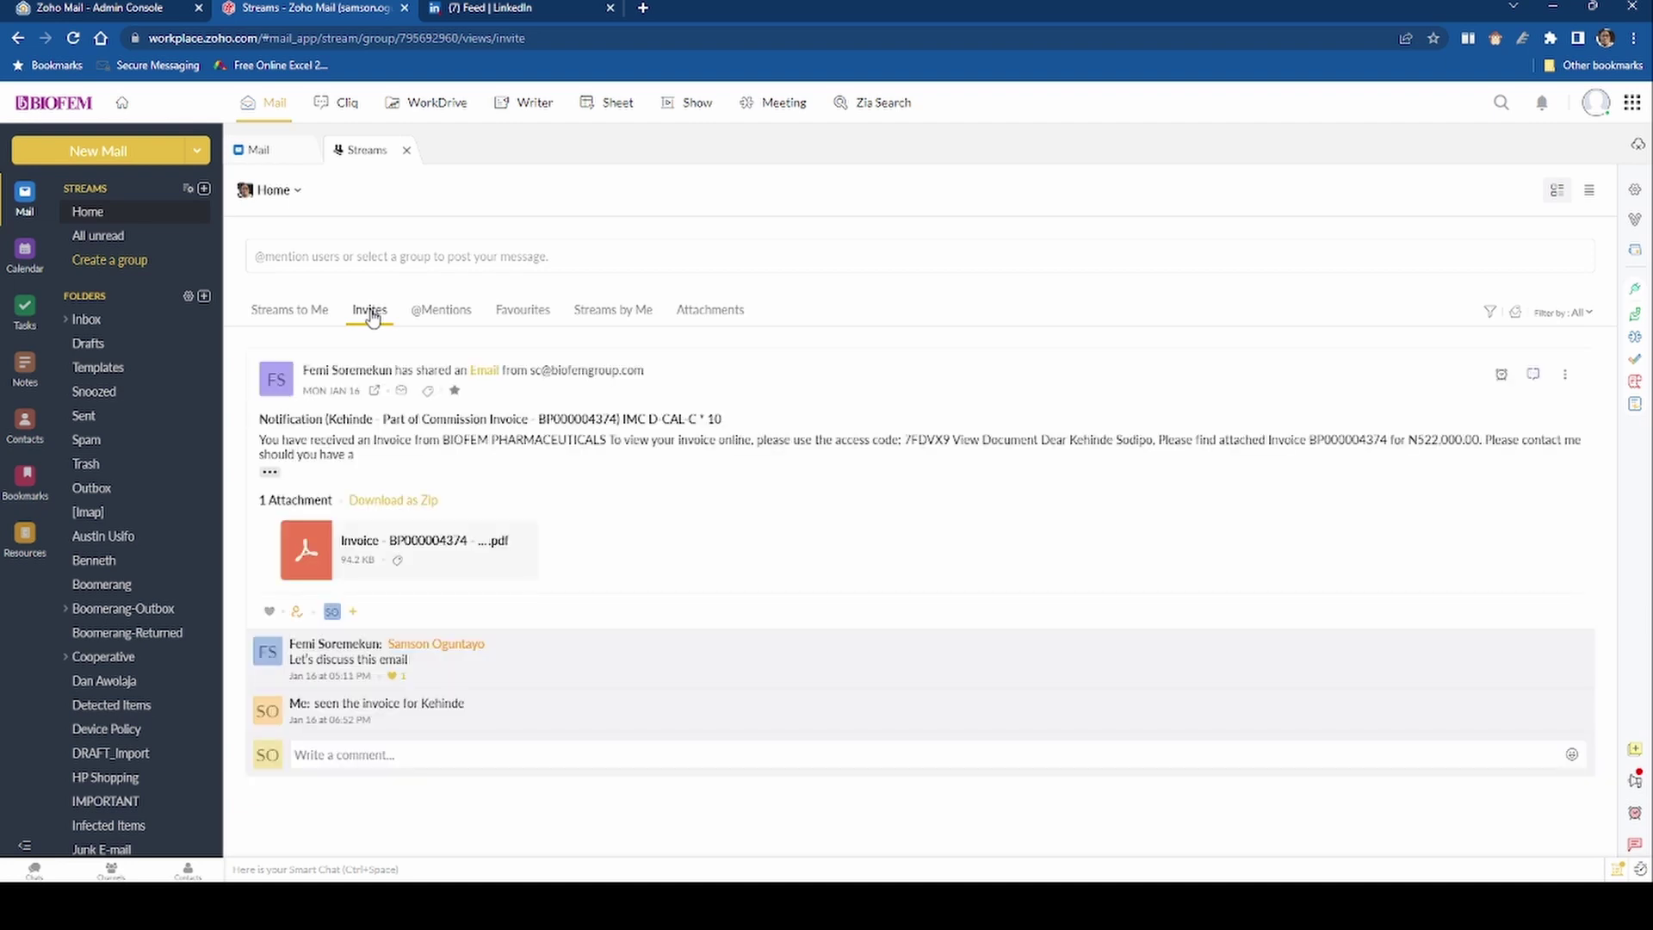
click(449, 317)
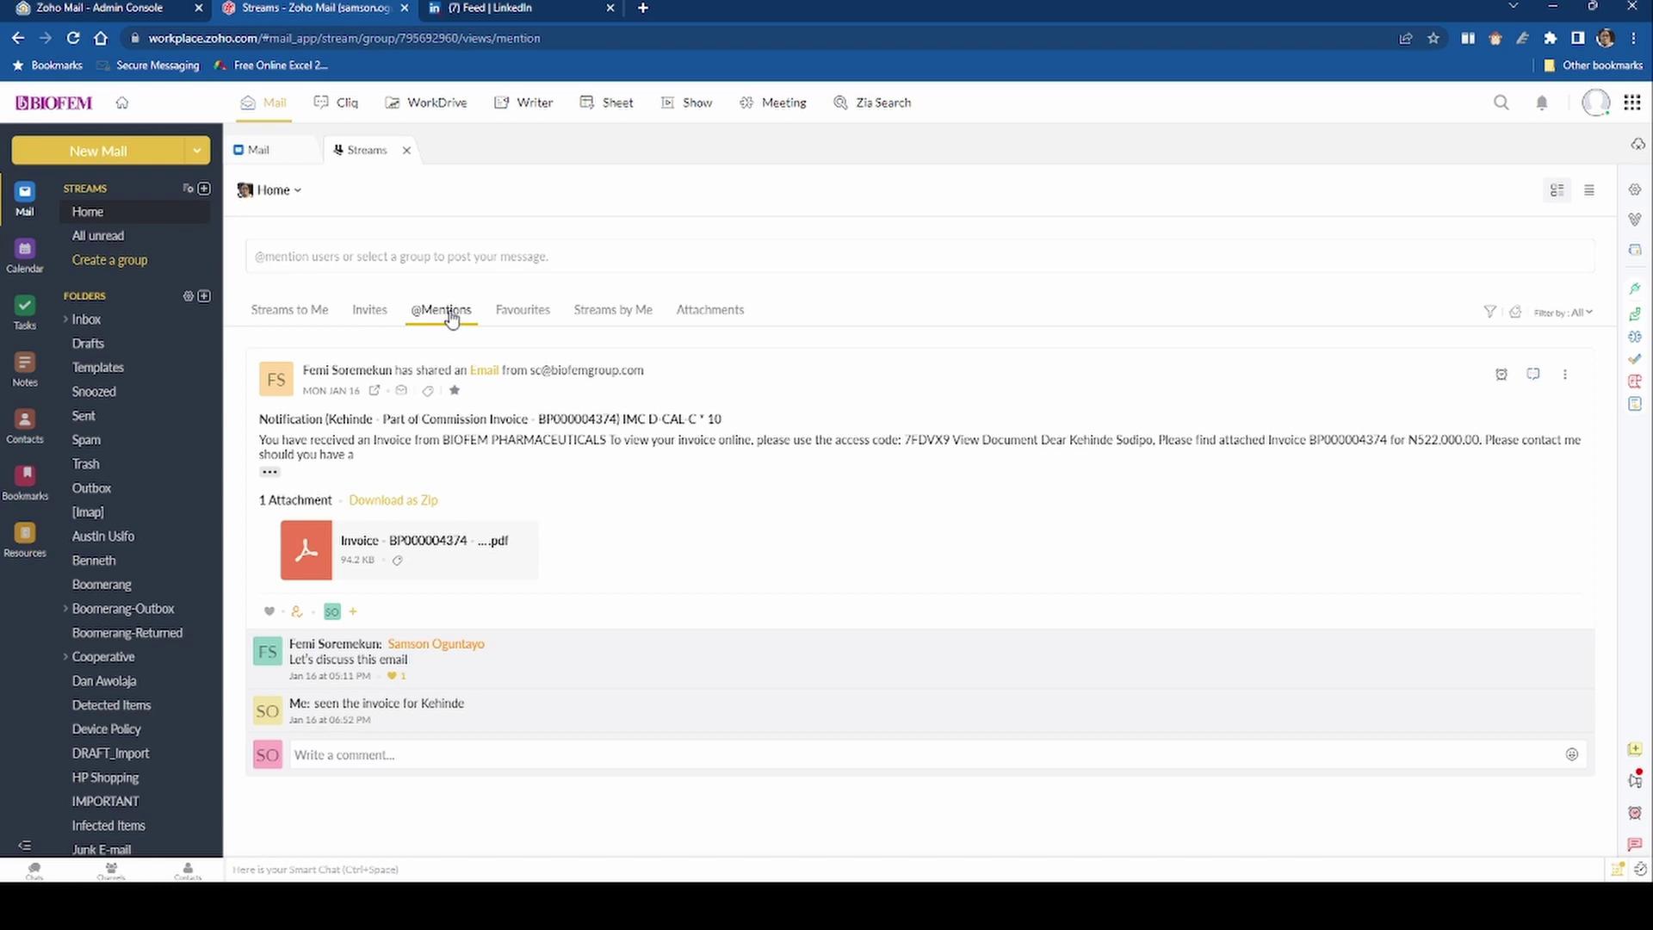
click(521, 315)
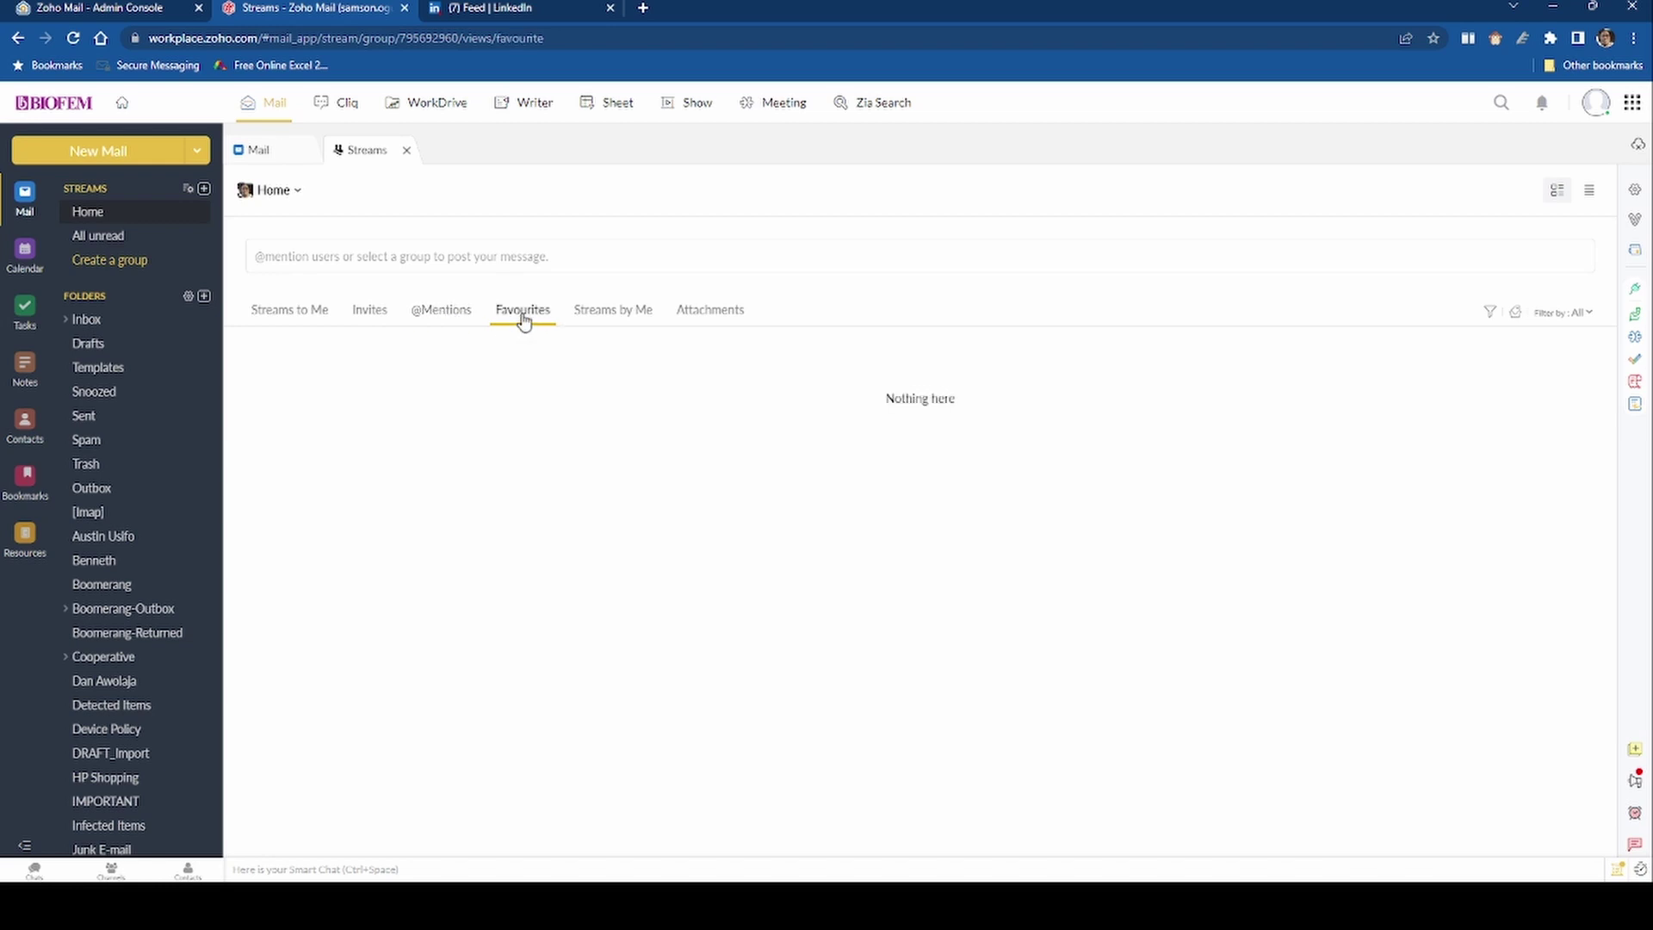
click(614, 315)
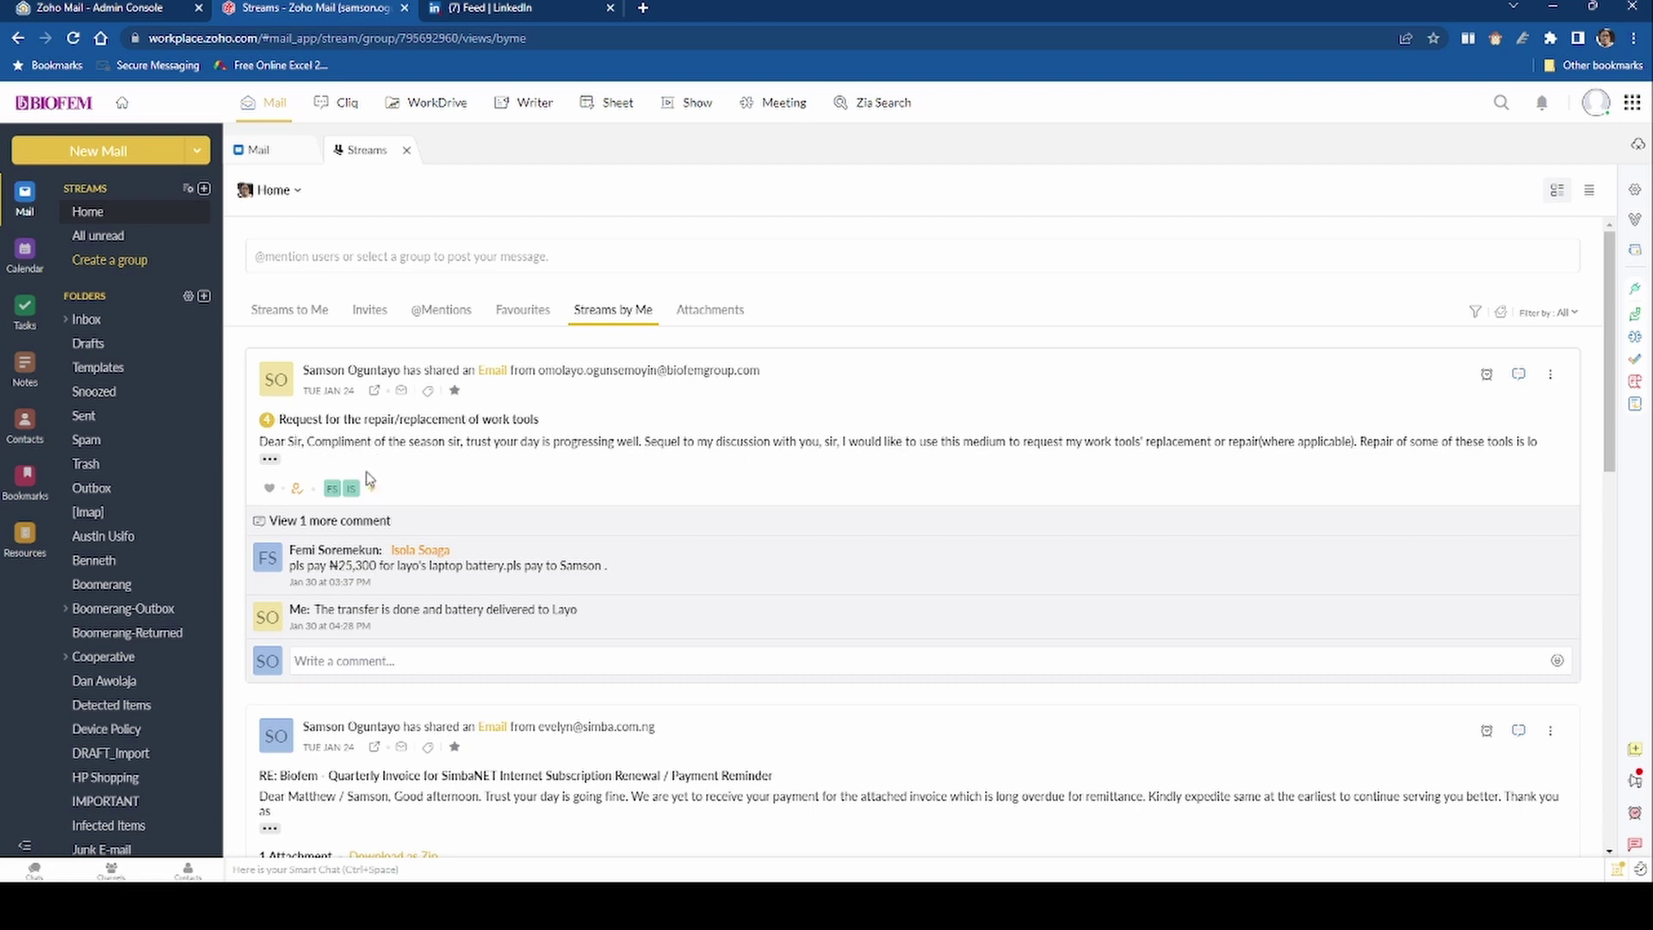
click(269, 459)
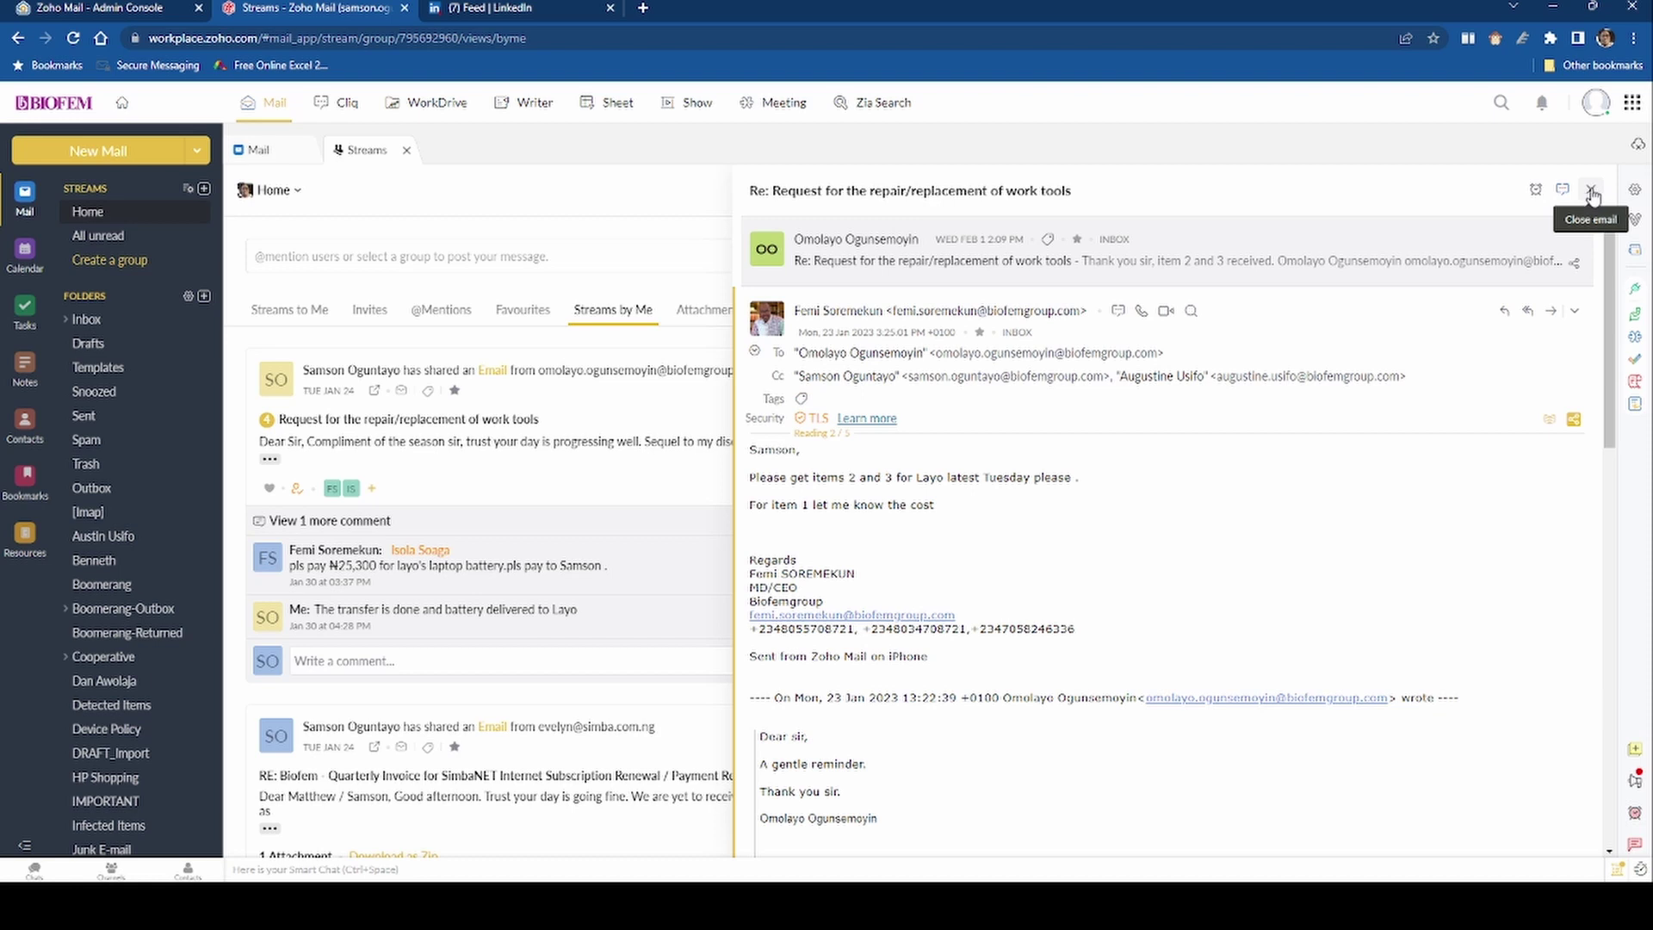
click(1592, 192)
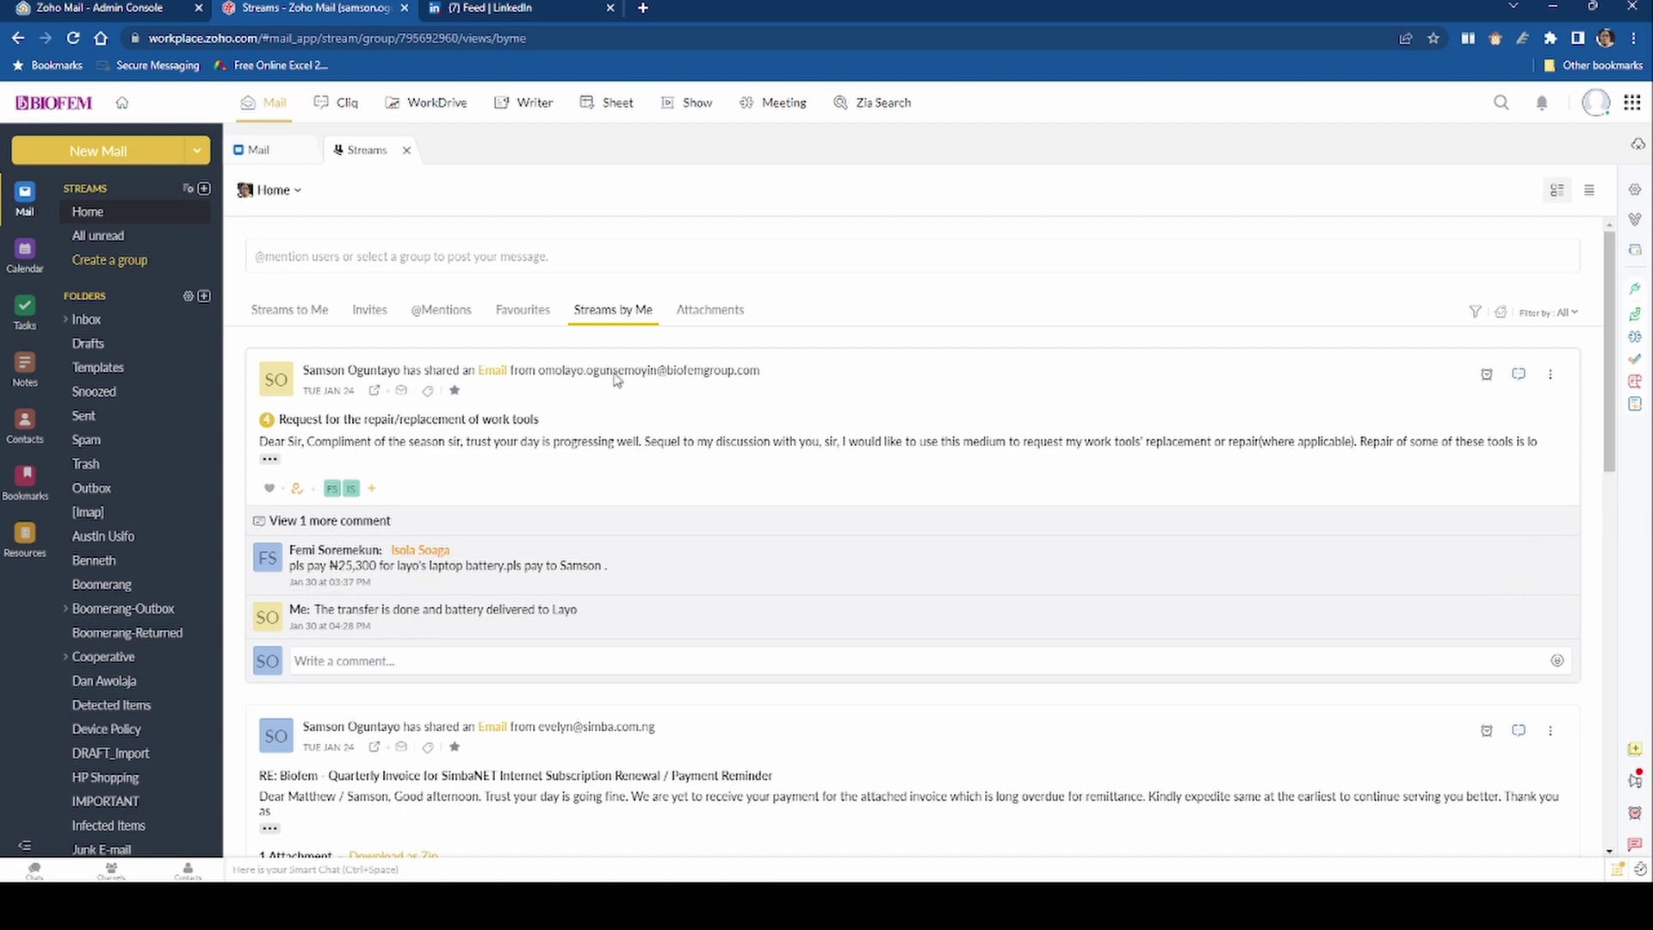
scroll(498, 637, down, 2)
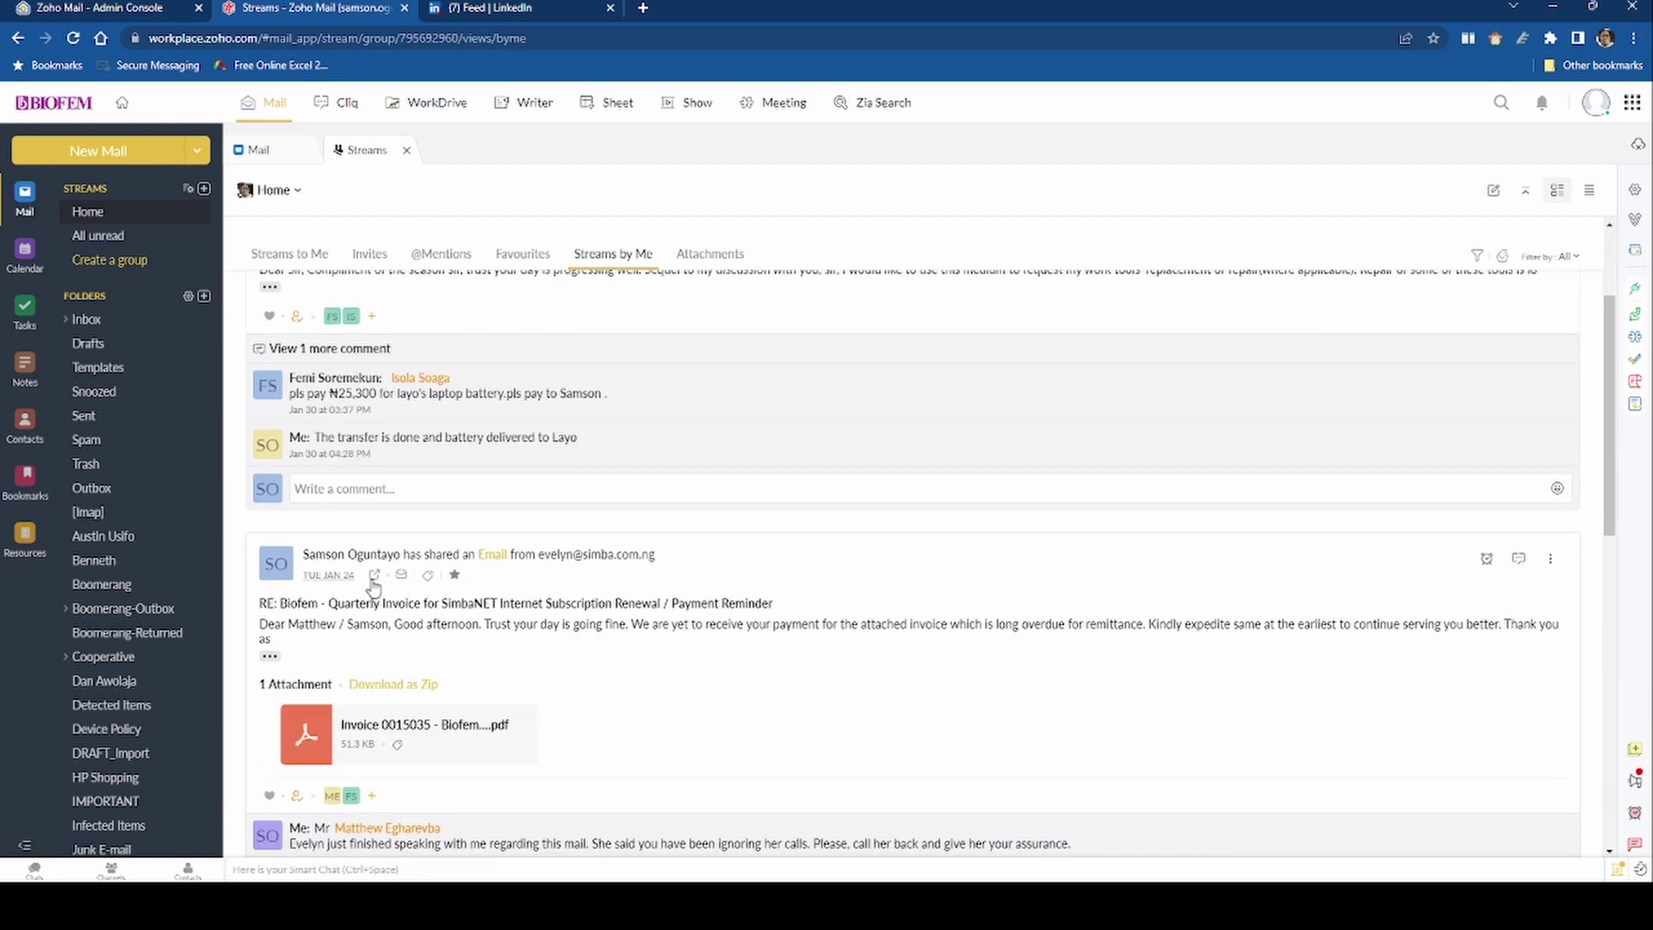
scroll(498, 594, down, 1)
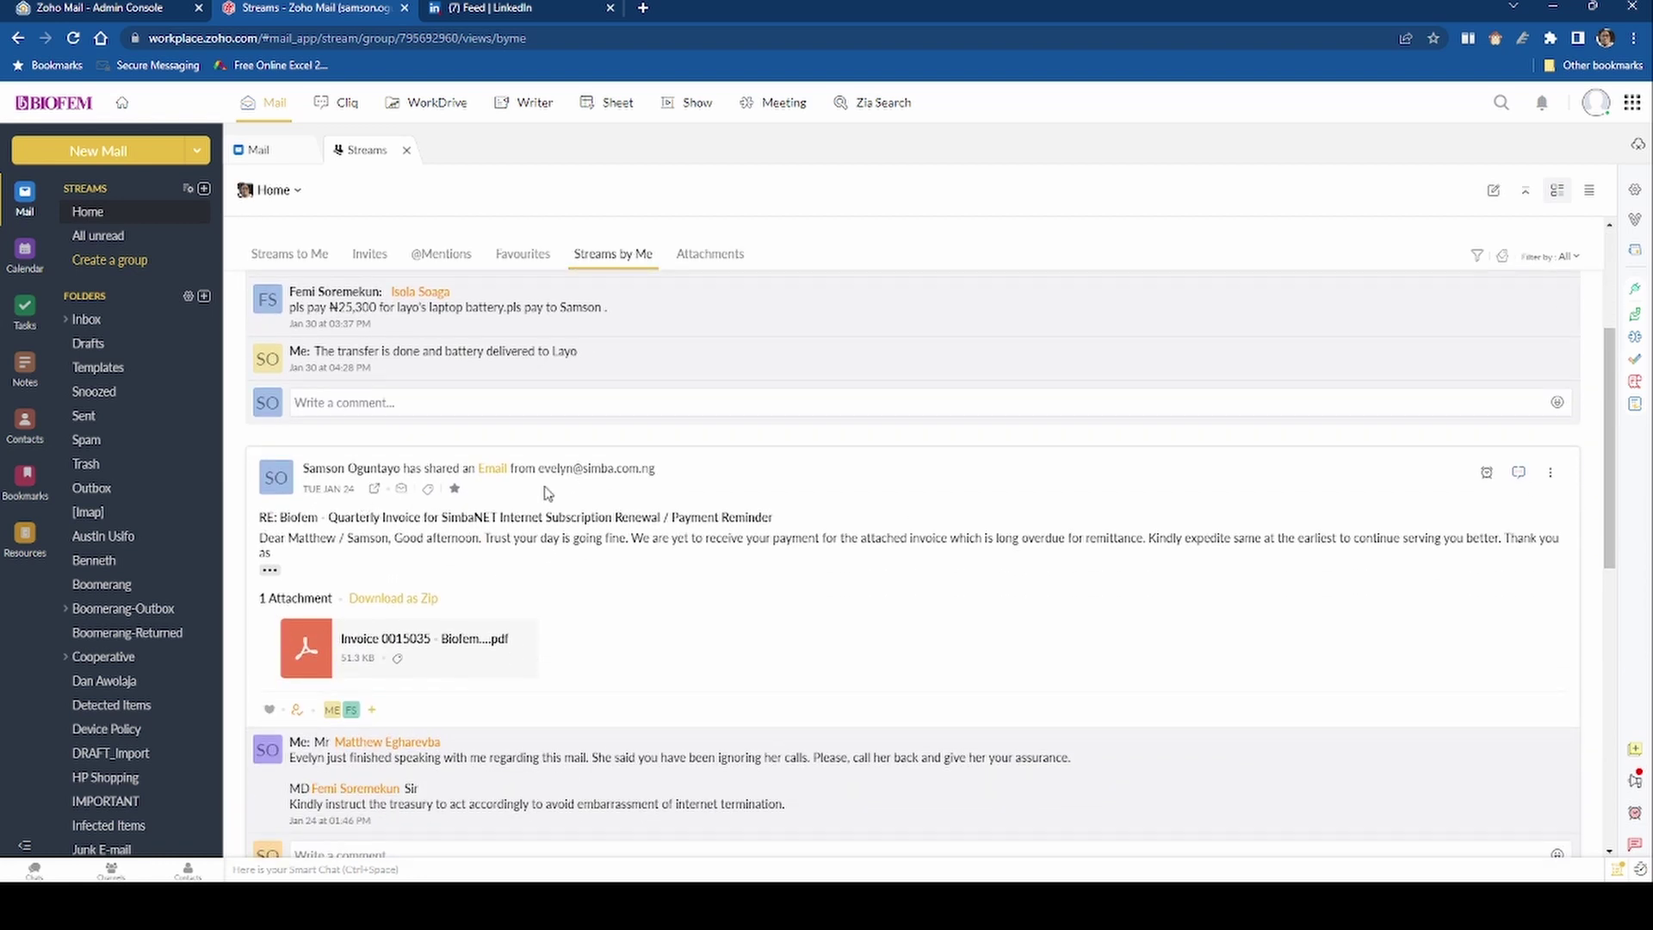
scroll(446, 574, down, 2)
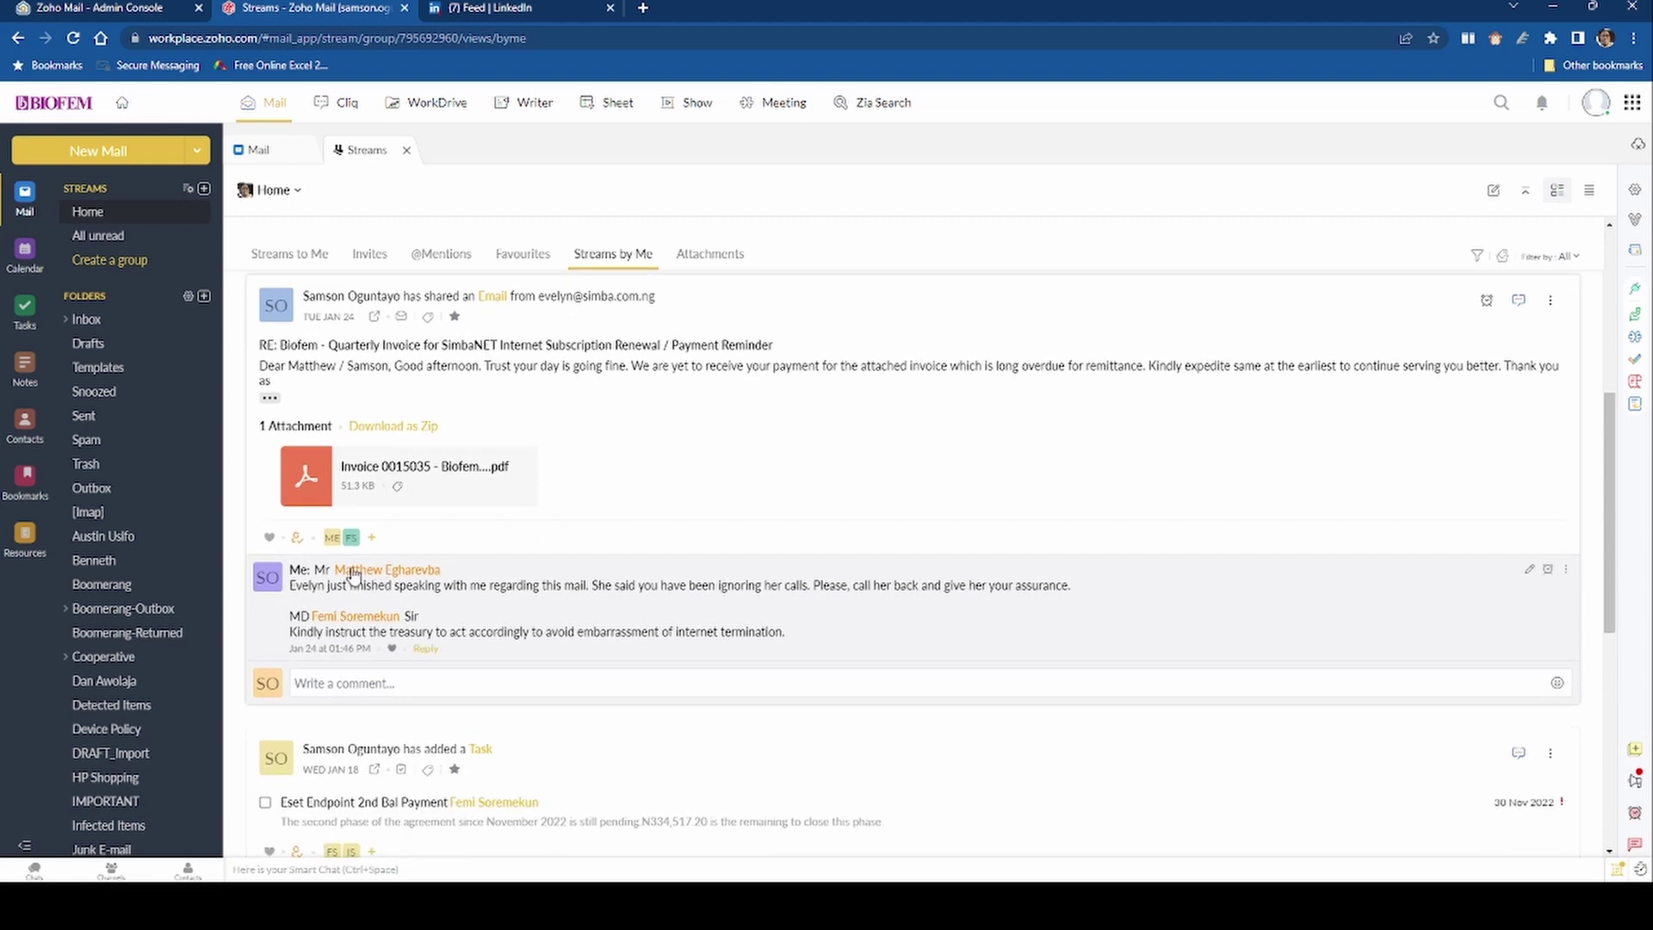
mouse_move(362, 571)
scroll(483, 601, down, 3)
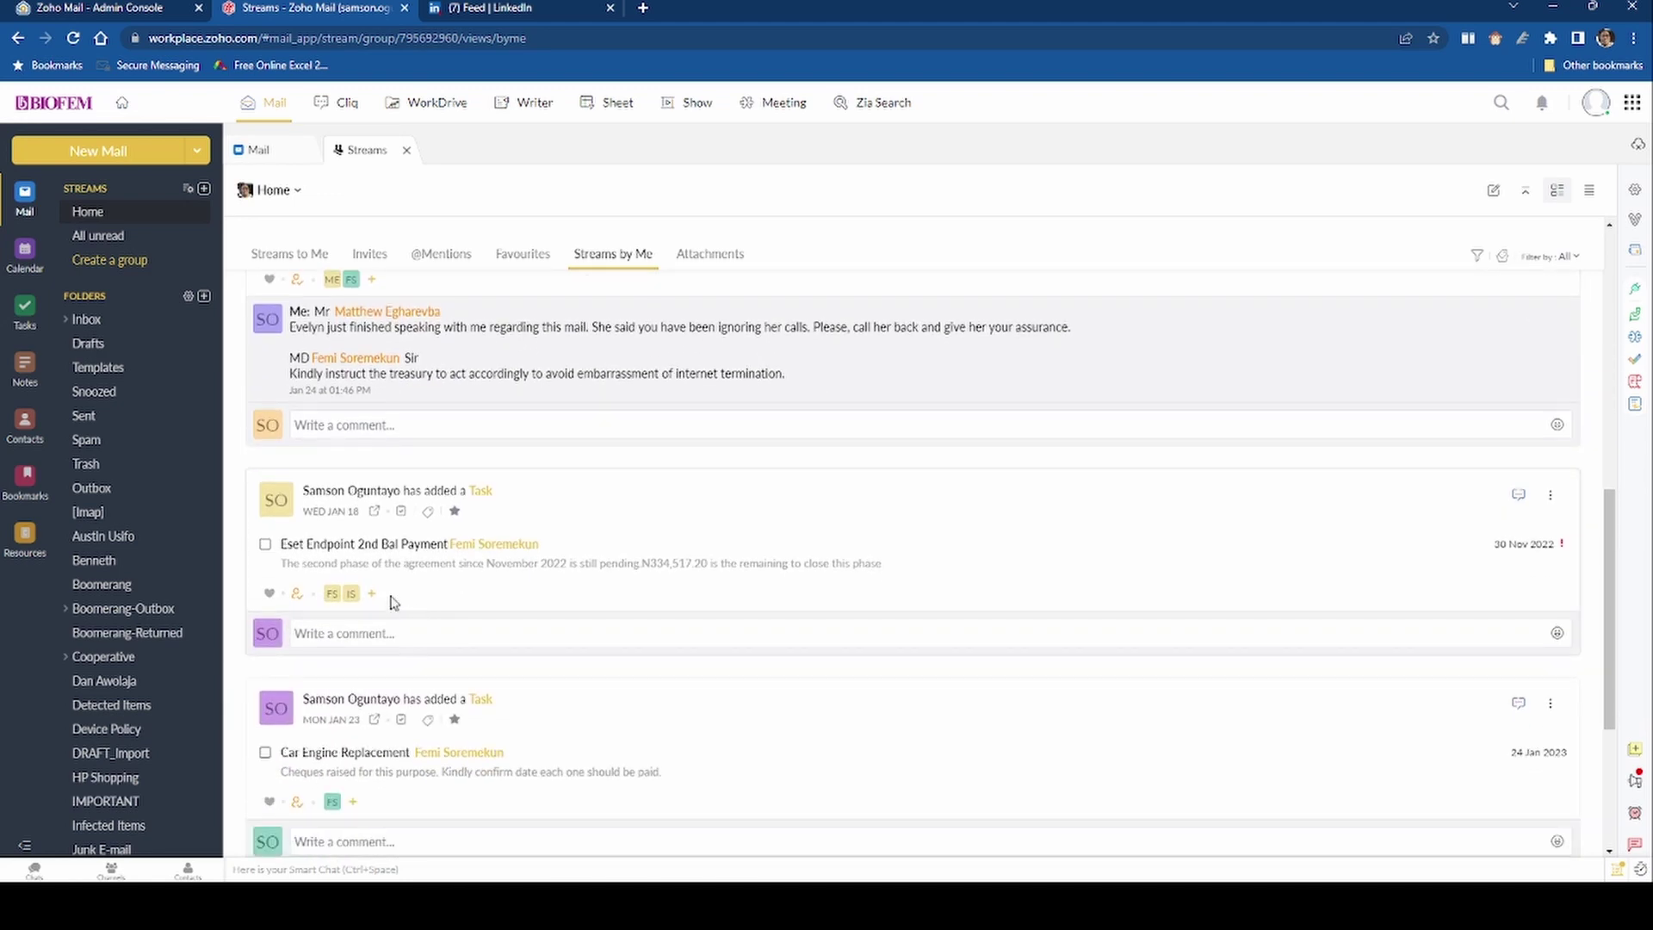
scroll(450, 646, down, 4)
scroll(469, 646, up, 7)
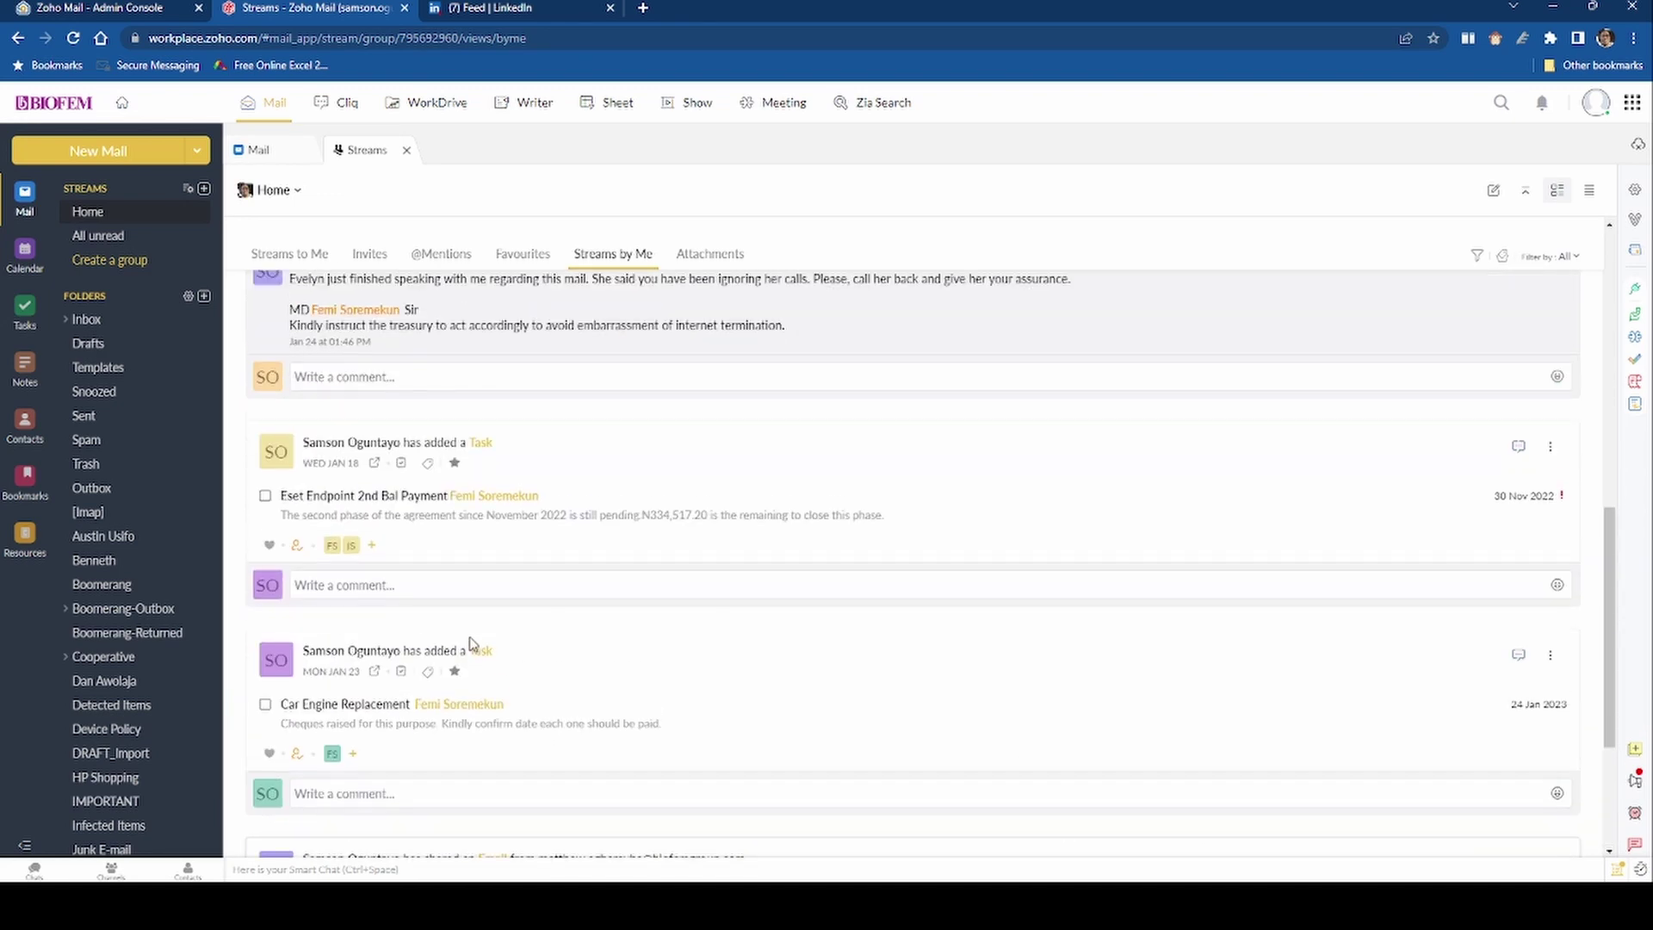
scroll(488, 617, up, 5)
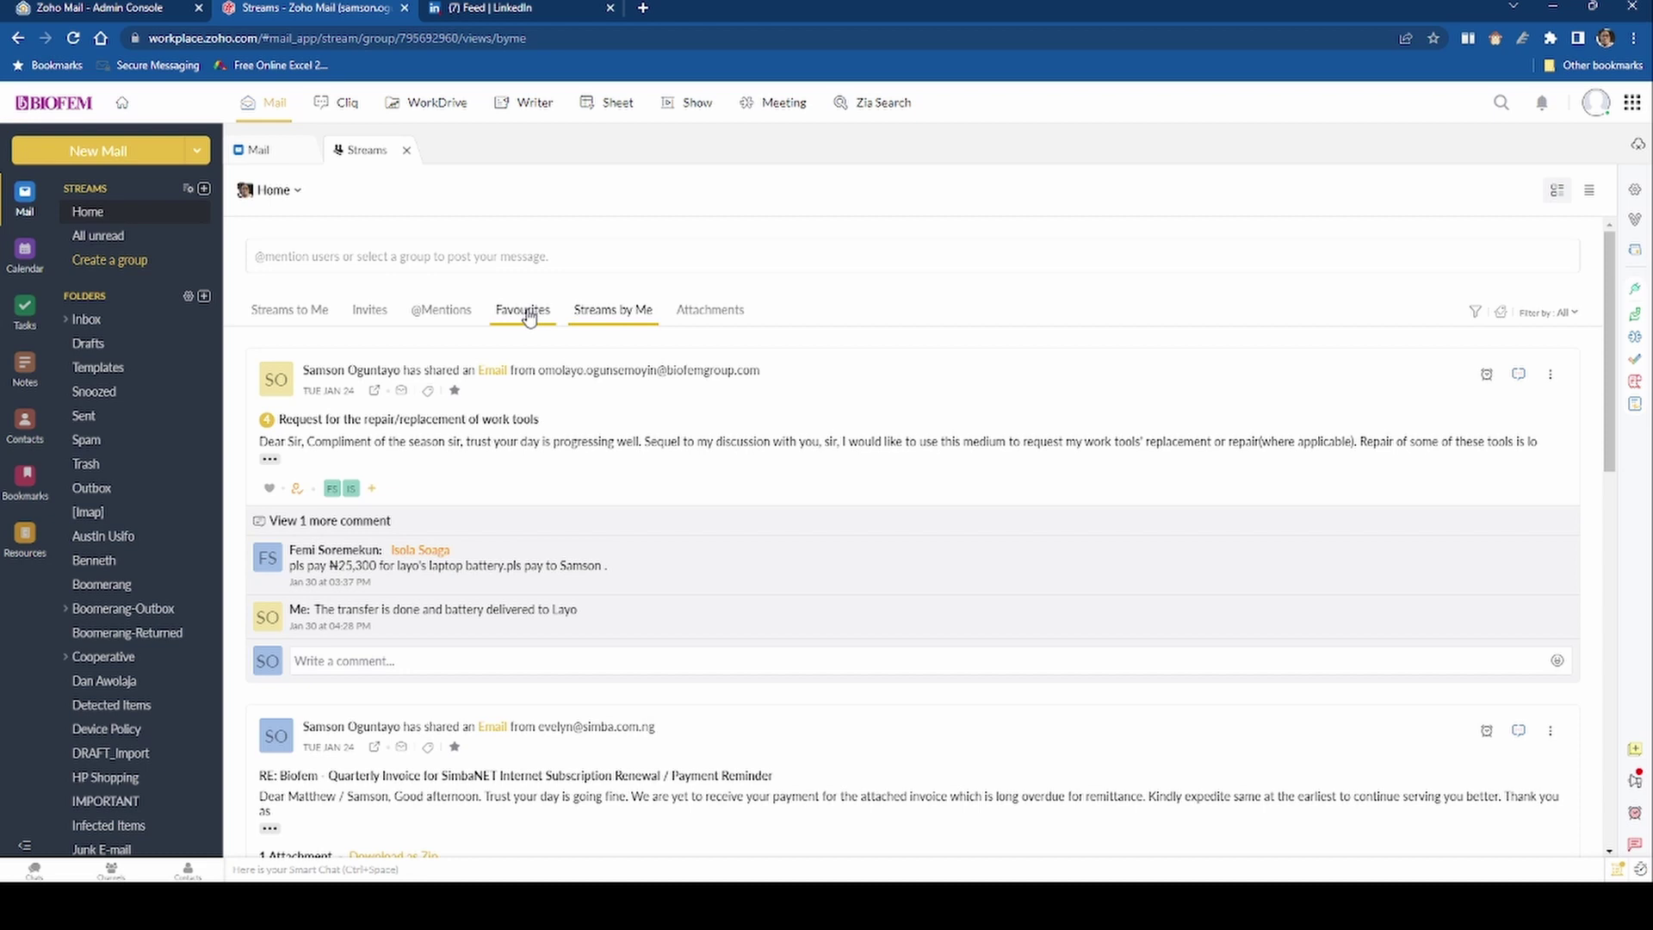
Return to the Mail inbox and reopen the 'RE: Biofem - Quarterly Invoice for SimbaNET' reminder
click(251, 151)
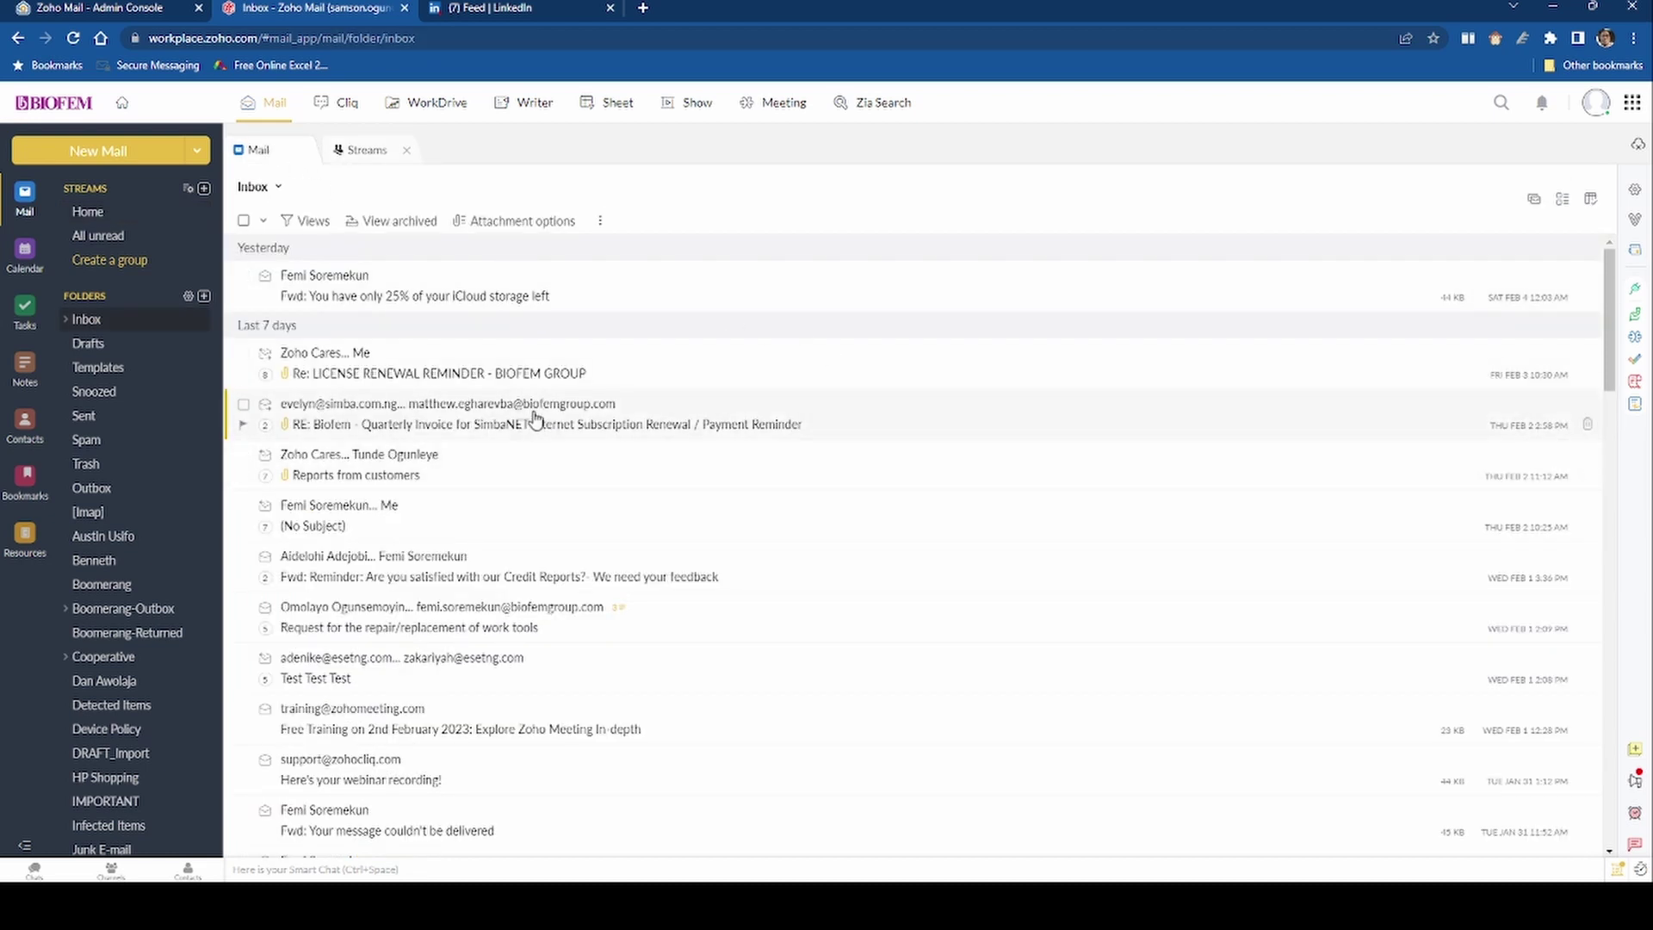
click(553, 421)
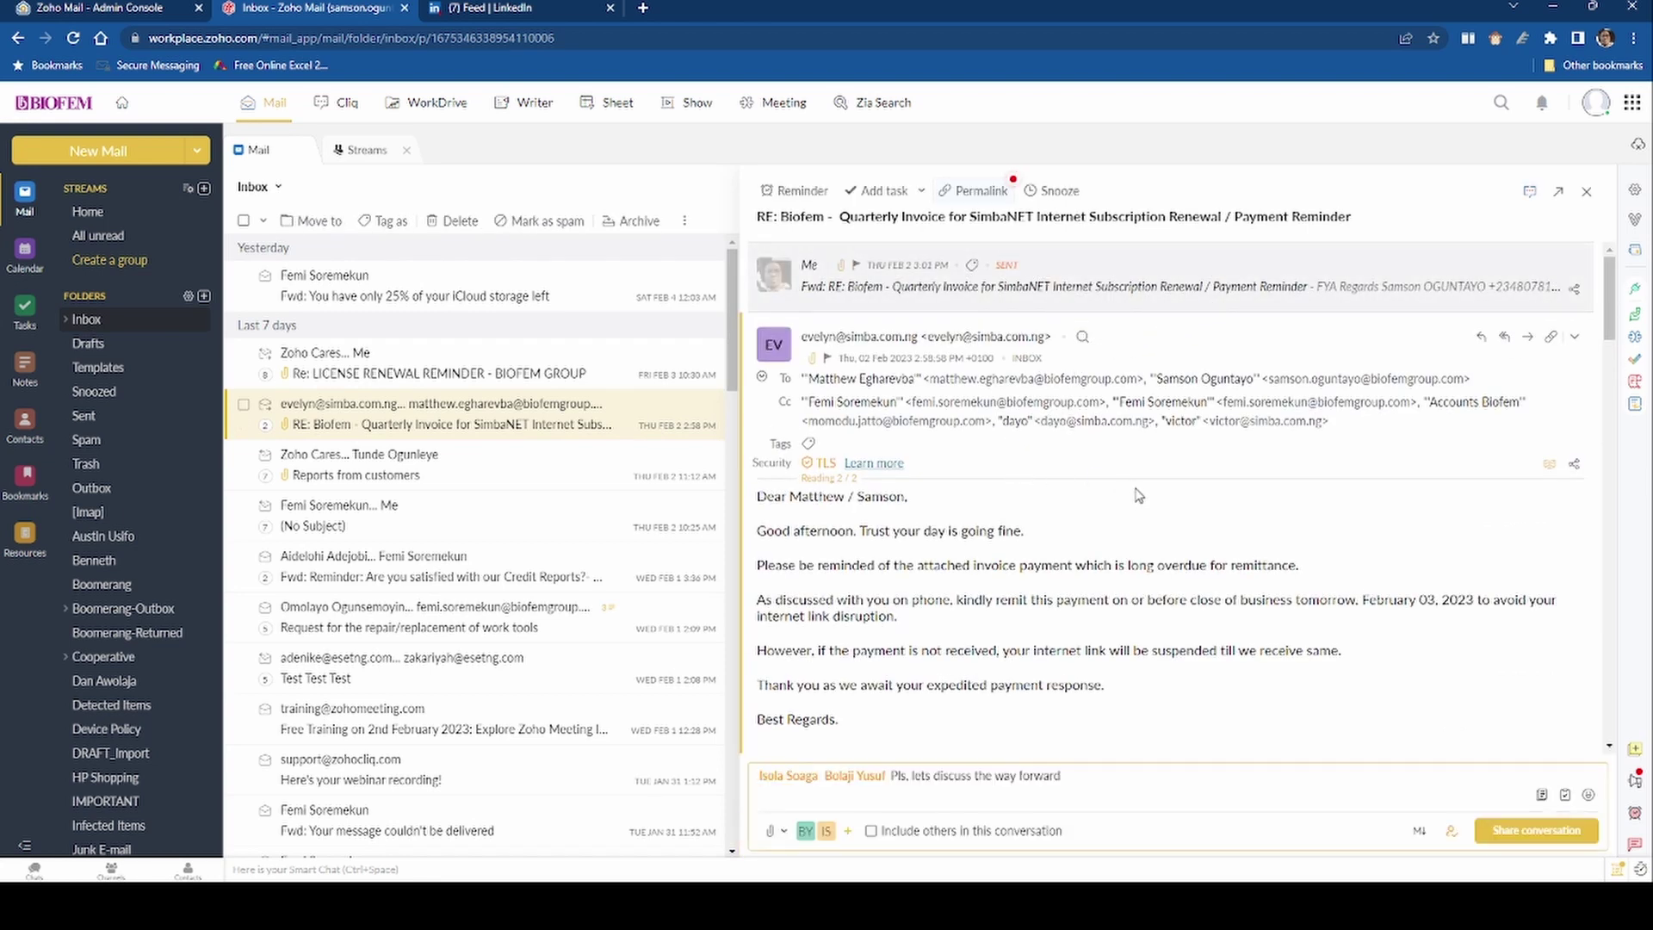
scroll(1180, 573, down, 6)
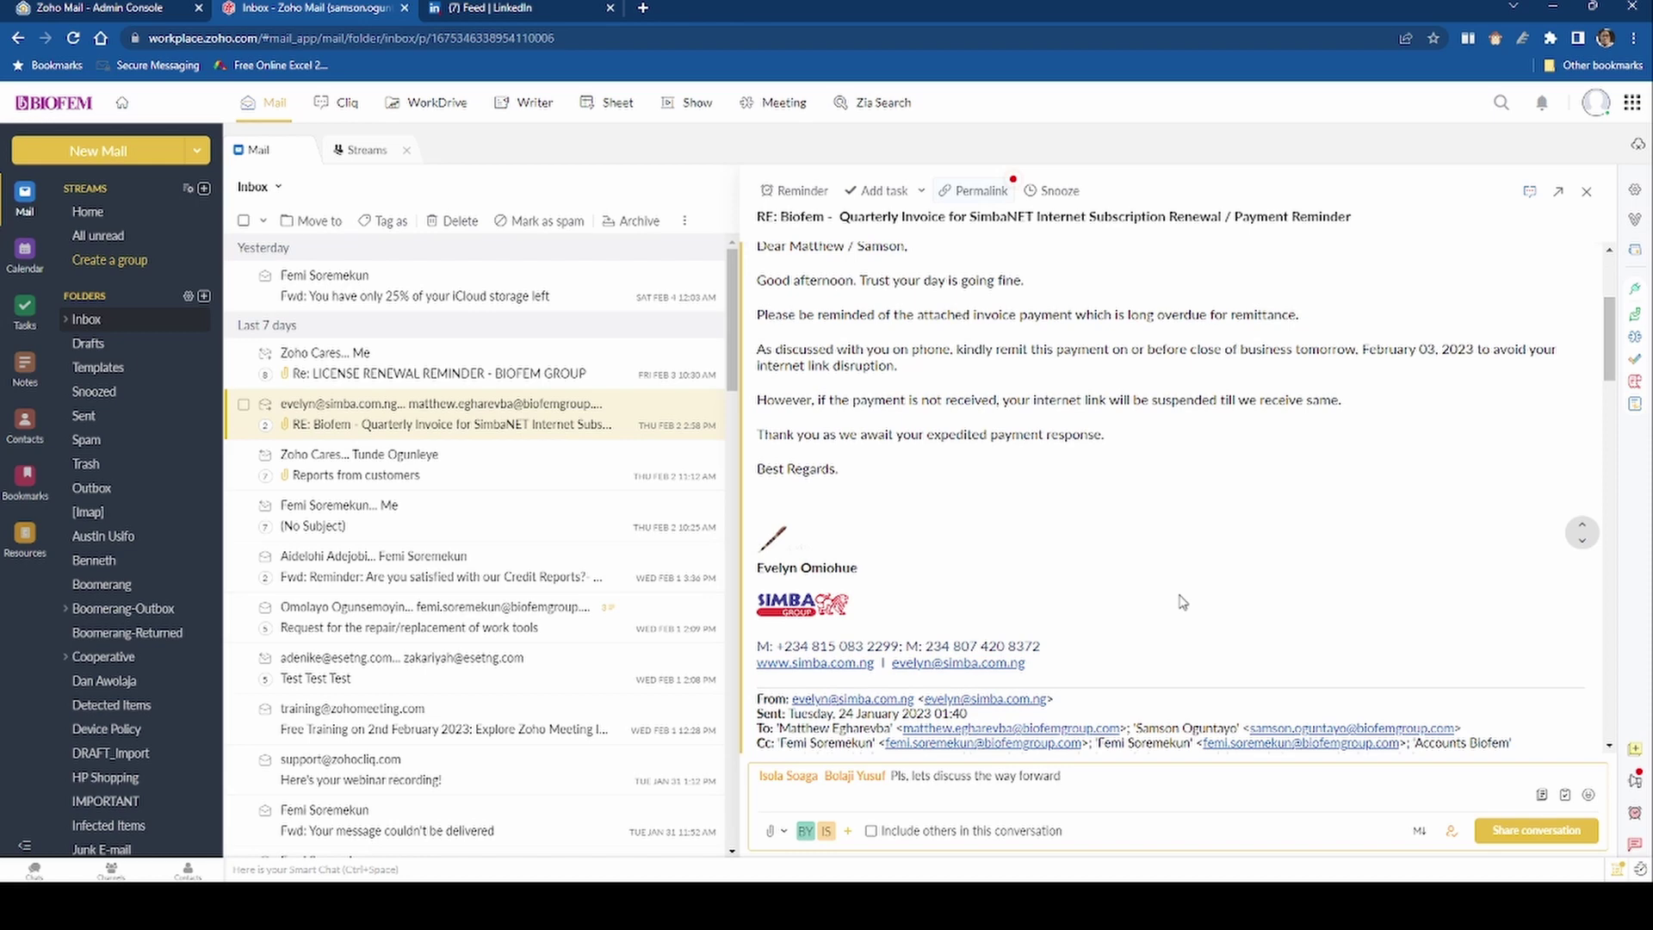
scroll(1178, 600, down, 7)
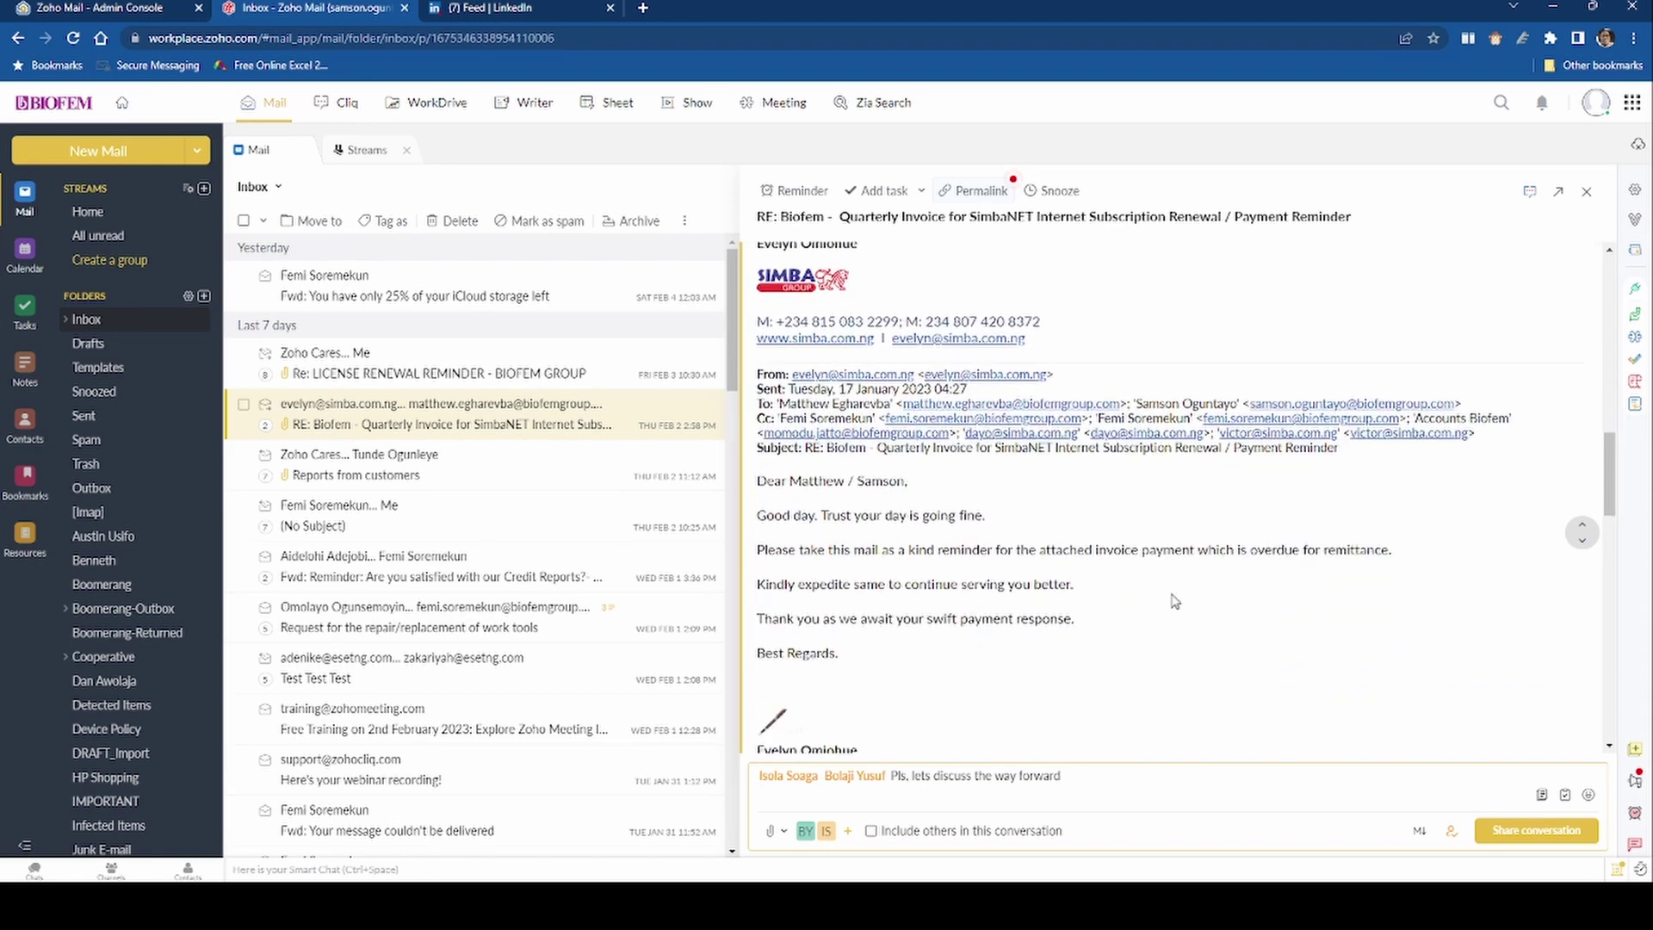
scroll(1162, 594, up, 15)
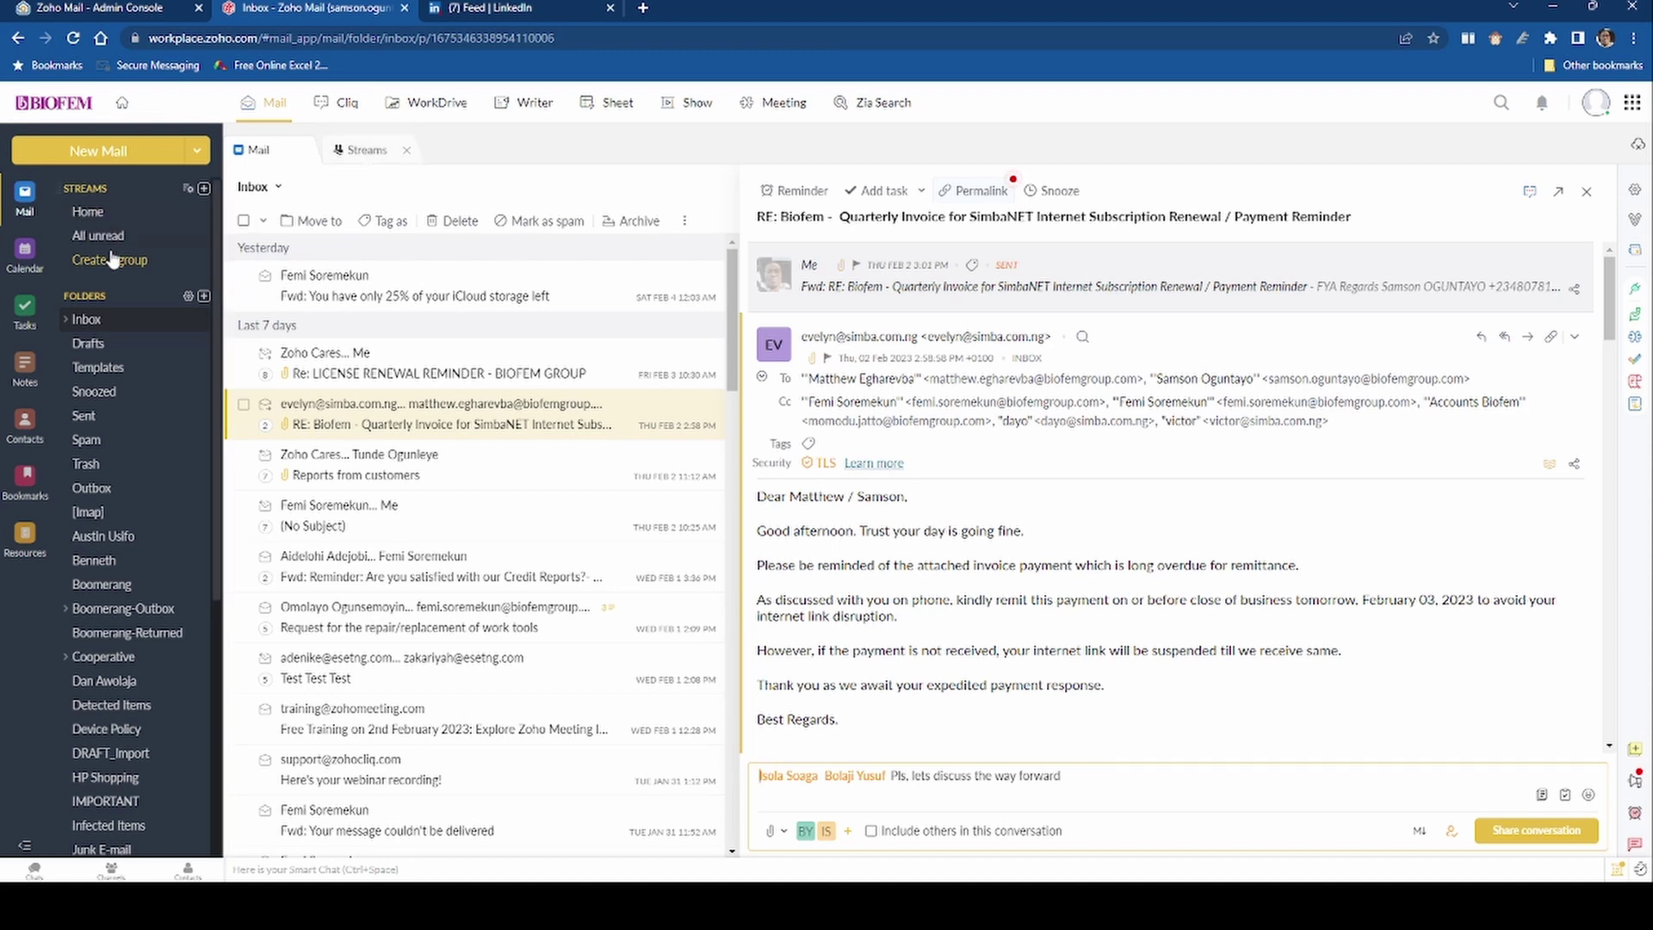
Close the Streams sub-tab, keeping the SimbaNET reminder and its drafted comment in the mail view
scroll(240, 529, down, 5)
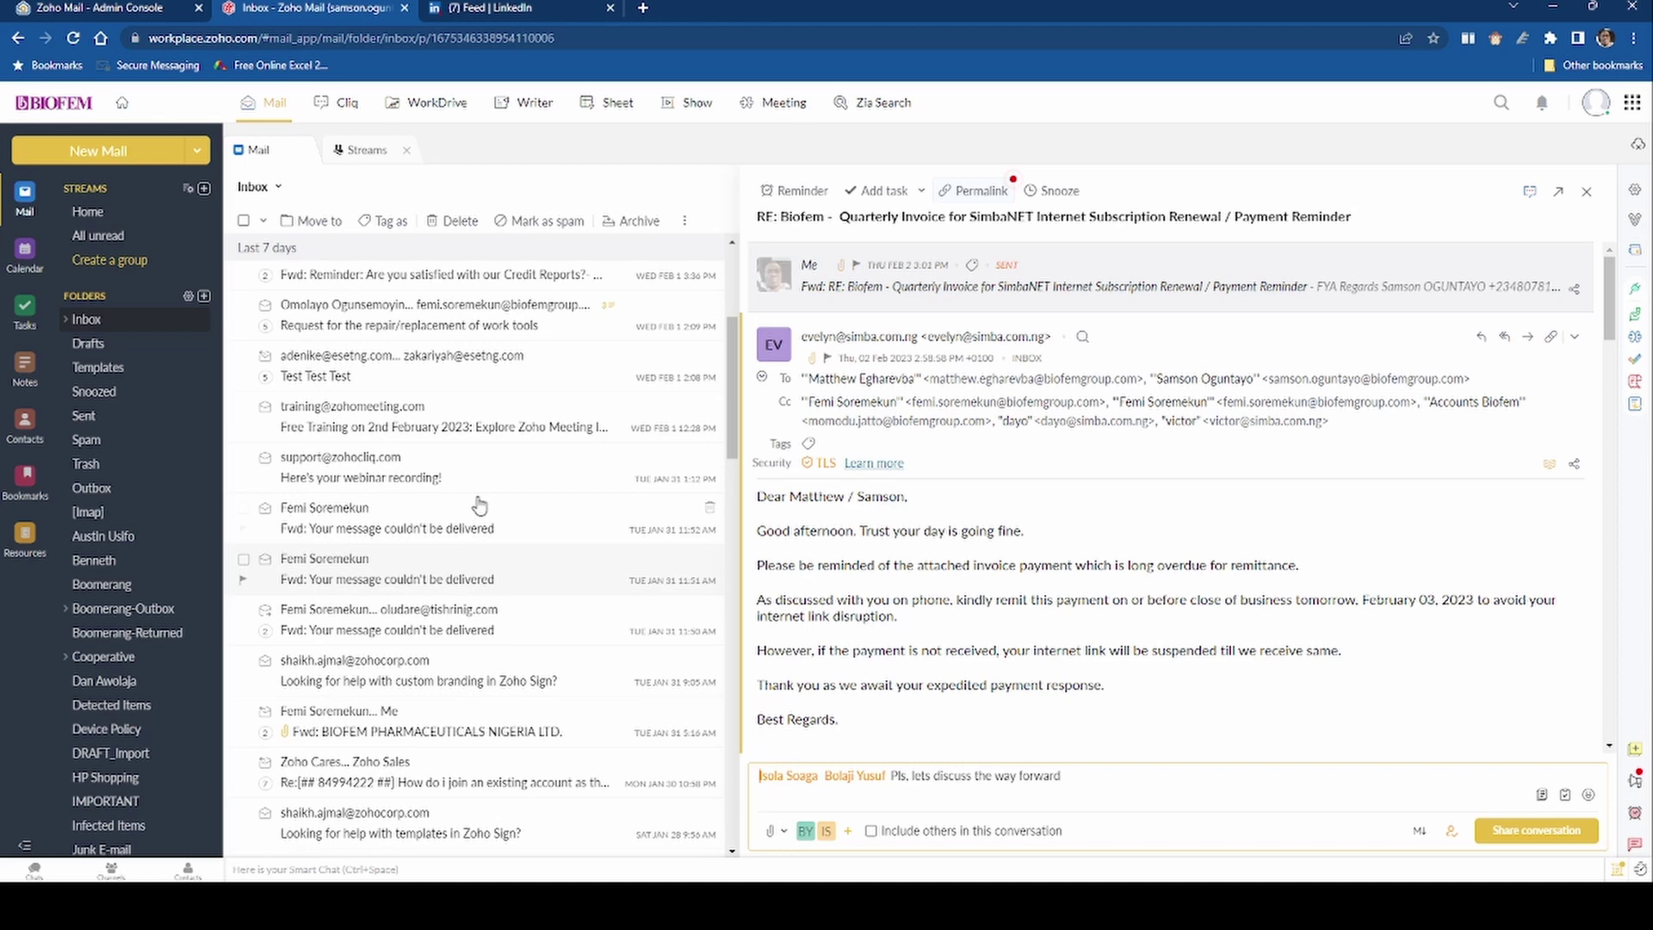
scroll(533, 441, up, 5)
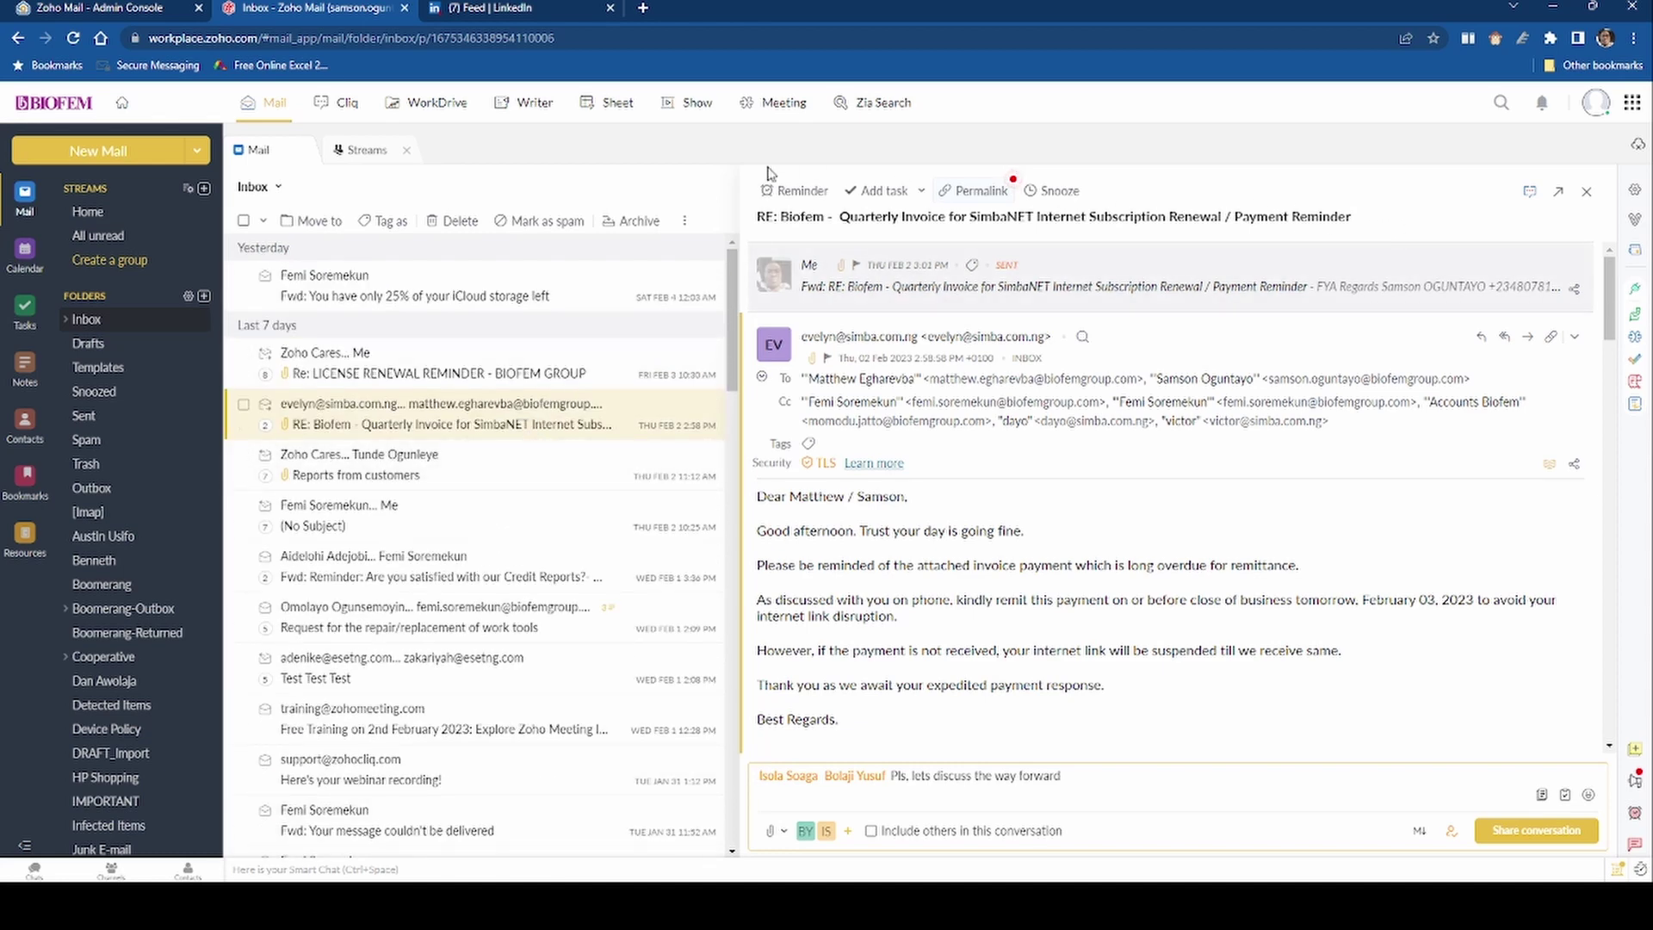
click(407, 150)
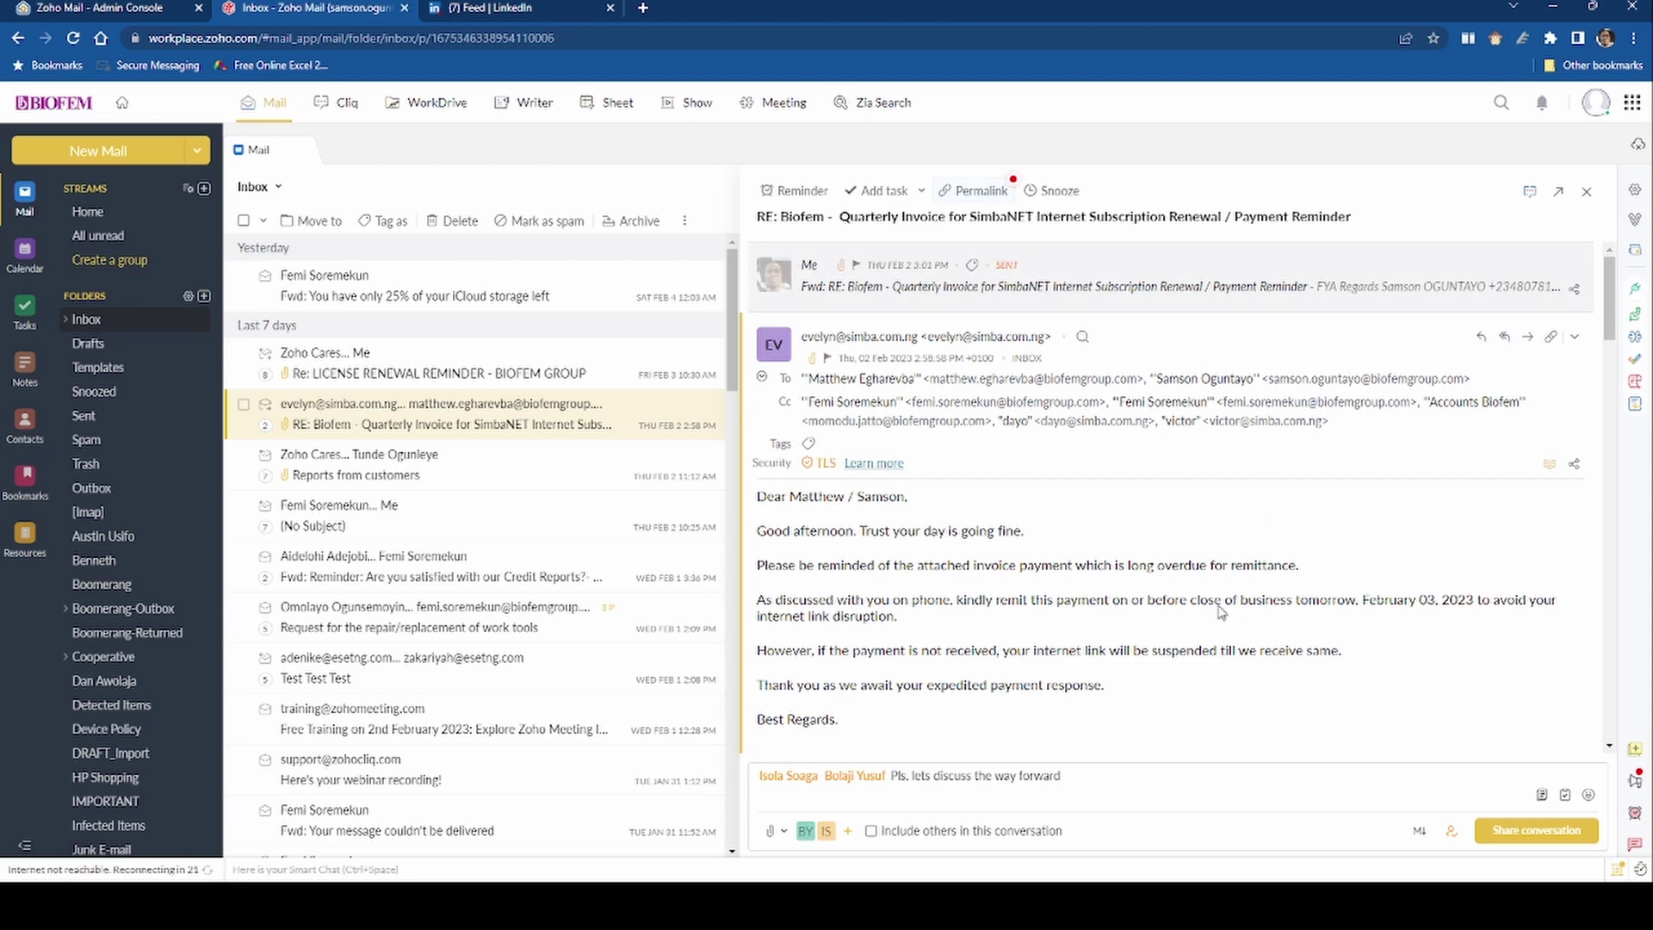
scroll(1063, 517, down, 10)
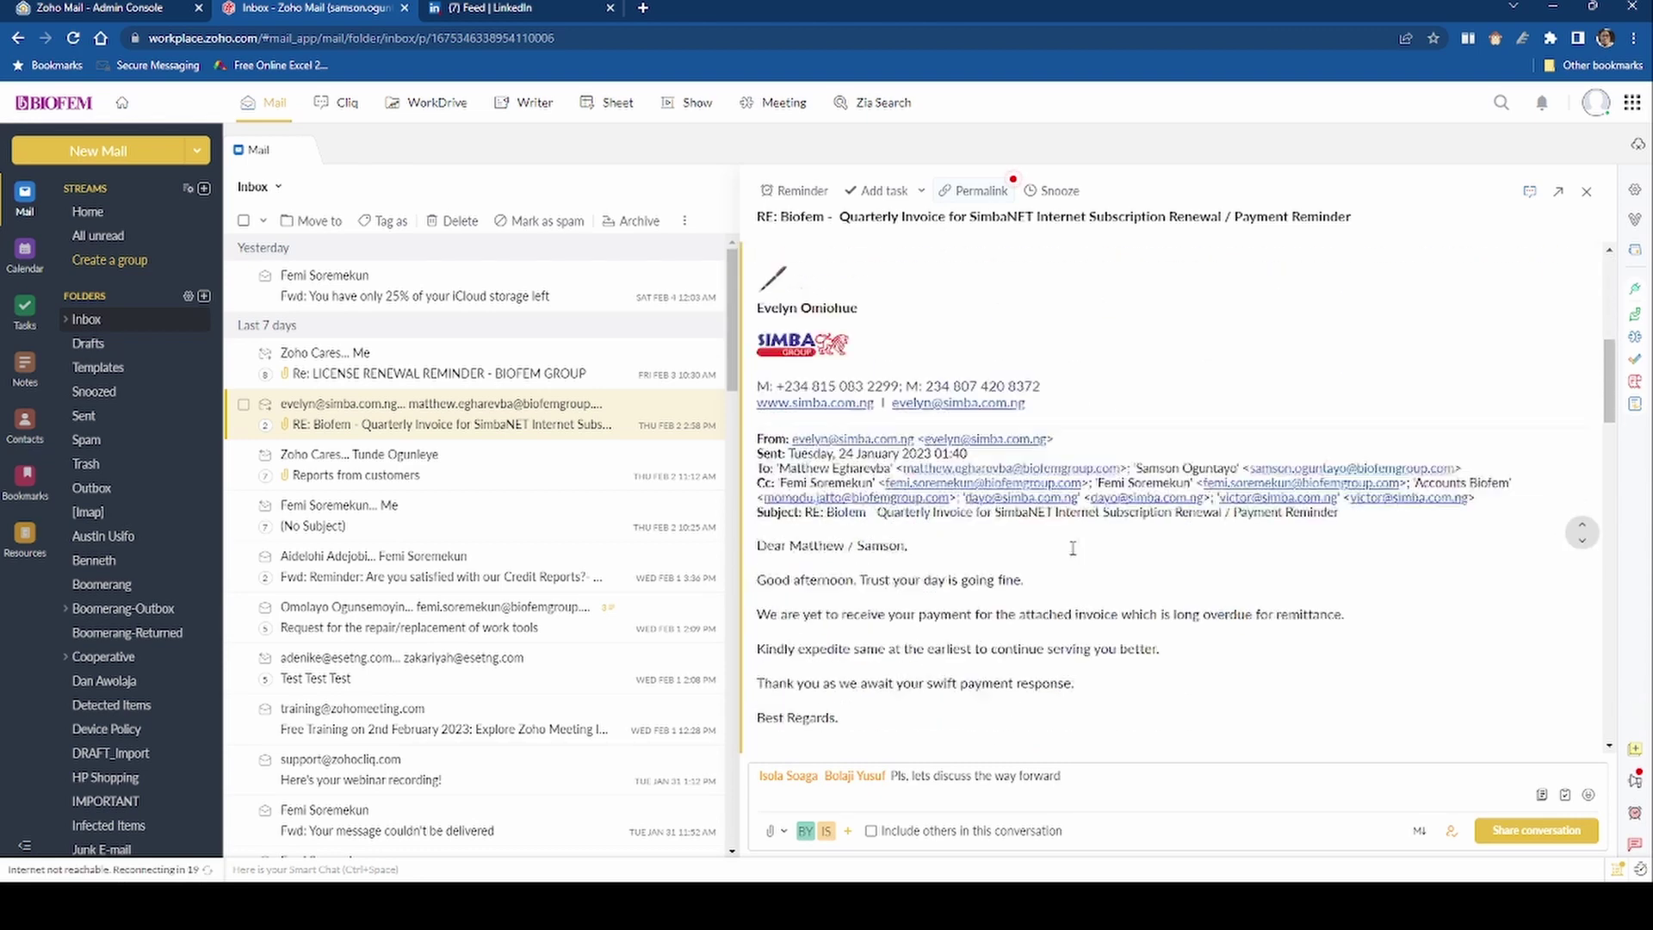
scroll(1067, 565, up, 10)
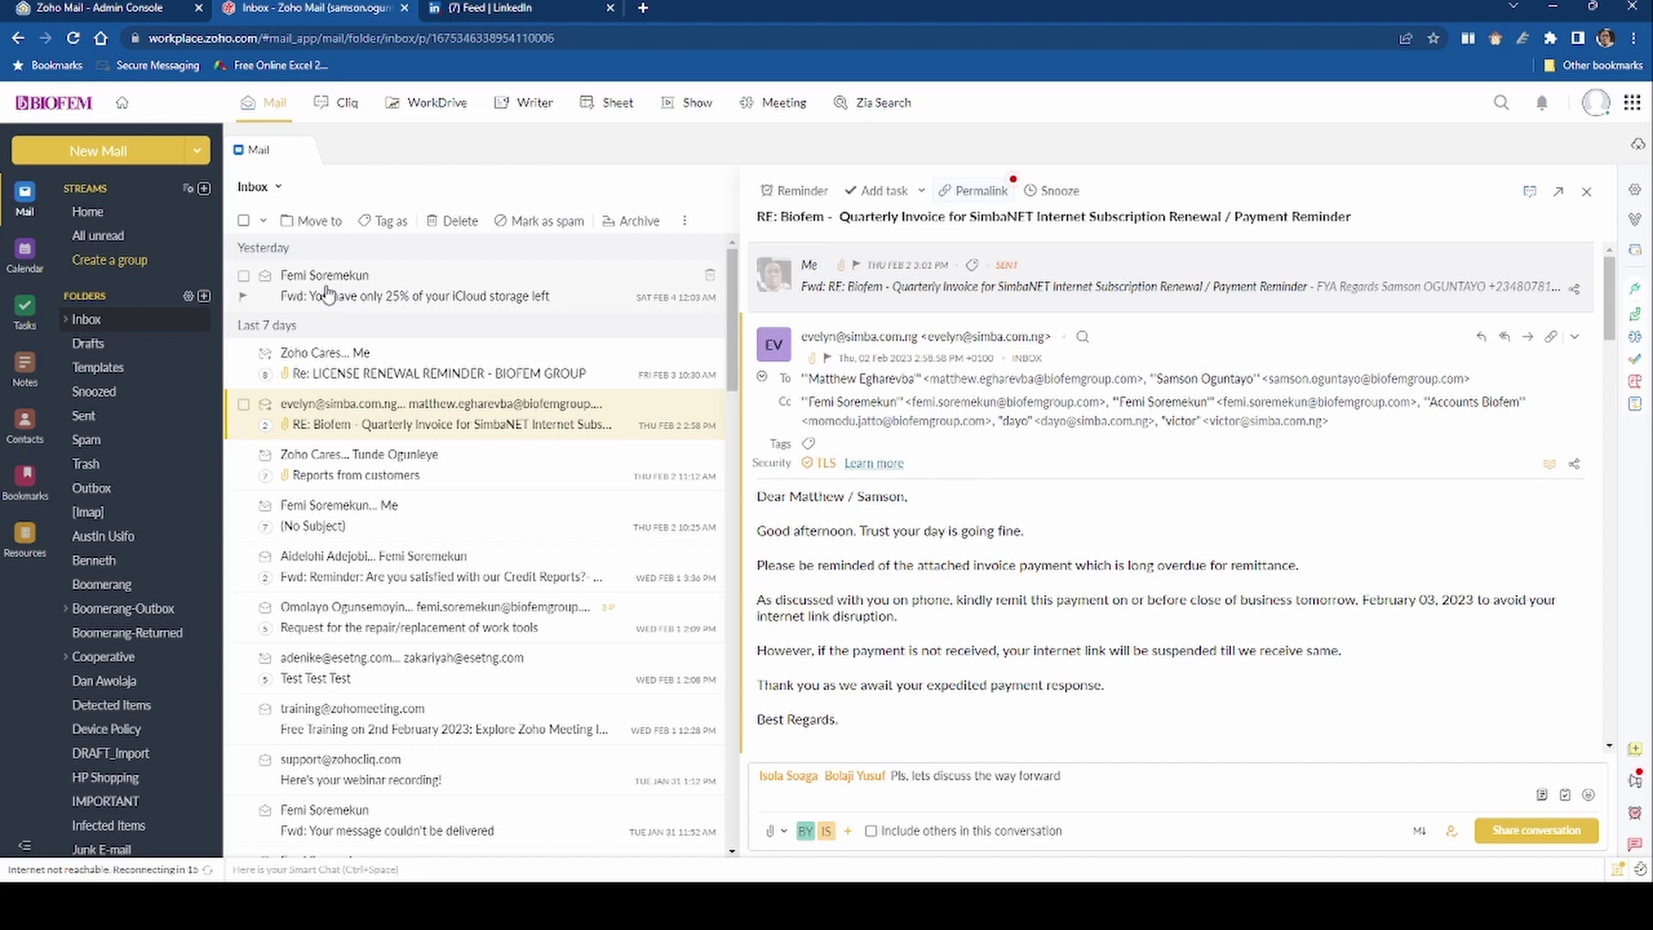
scroll(371, 396, down, 2)
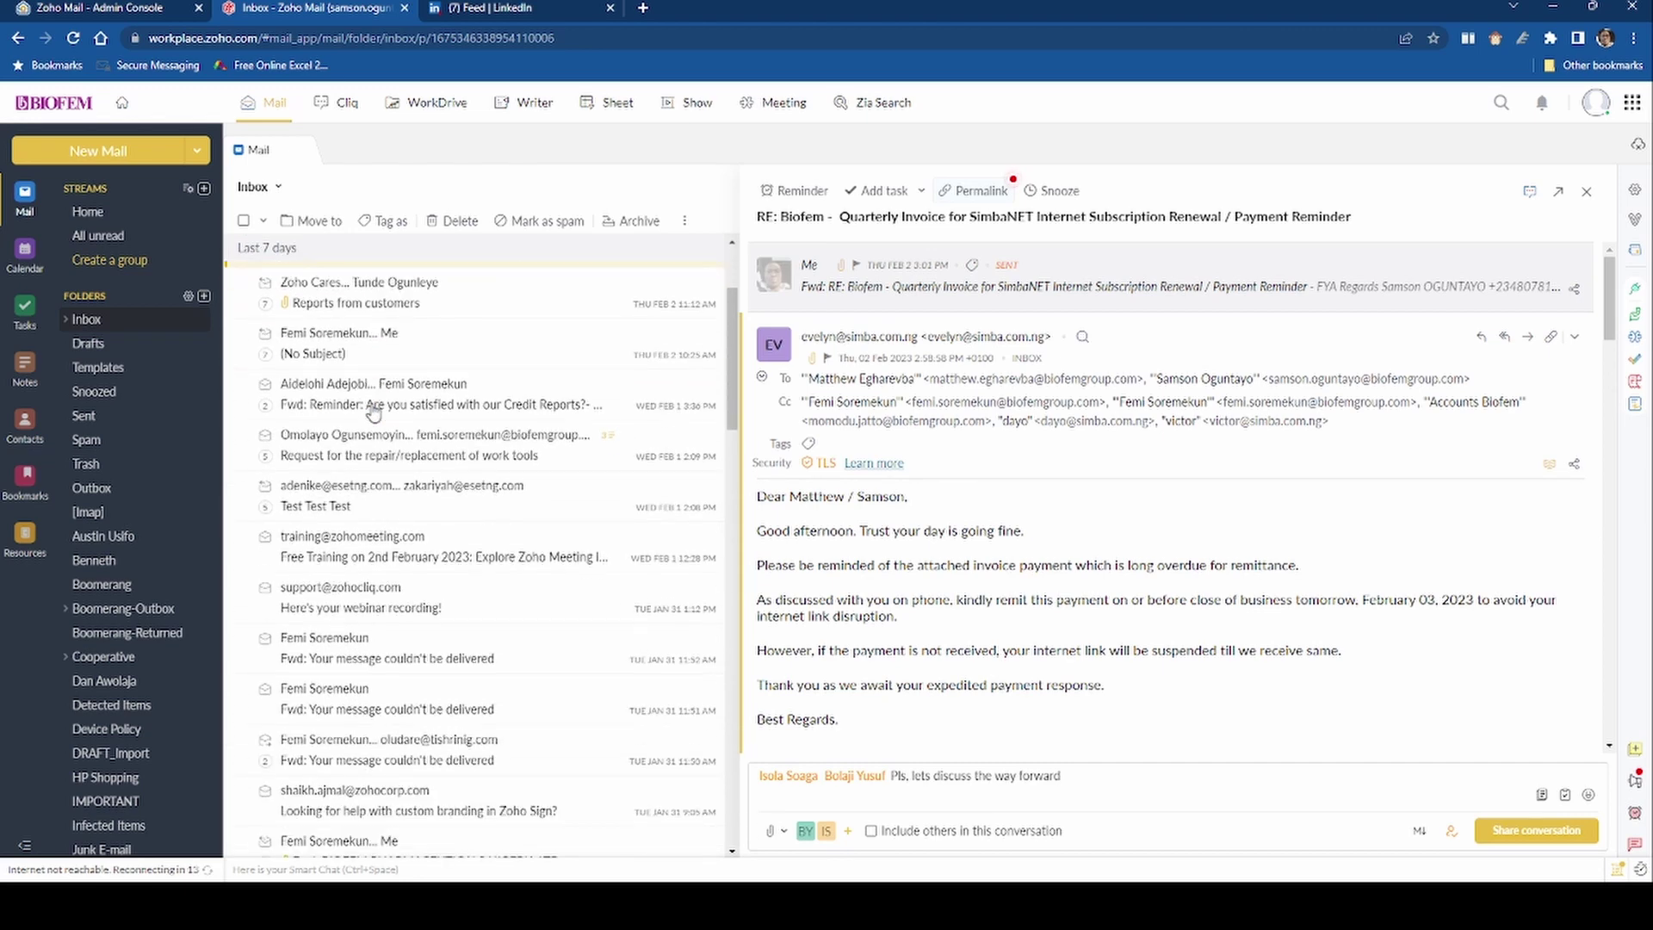
scroll(373, 414, up, 2)
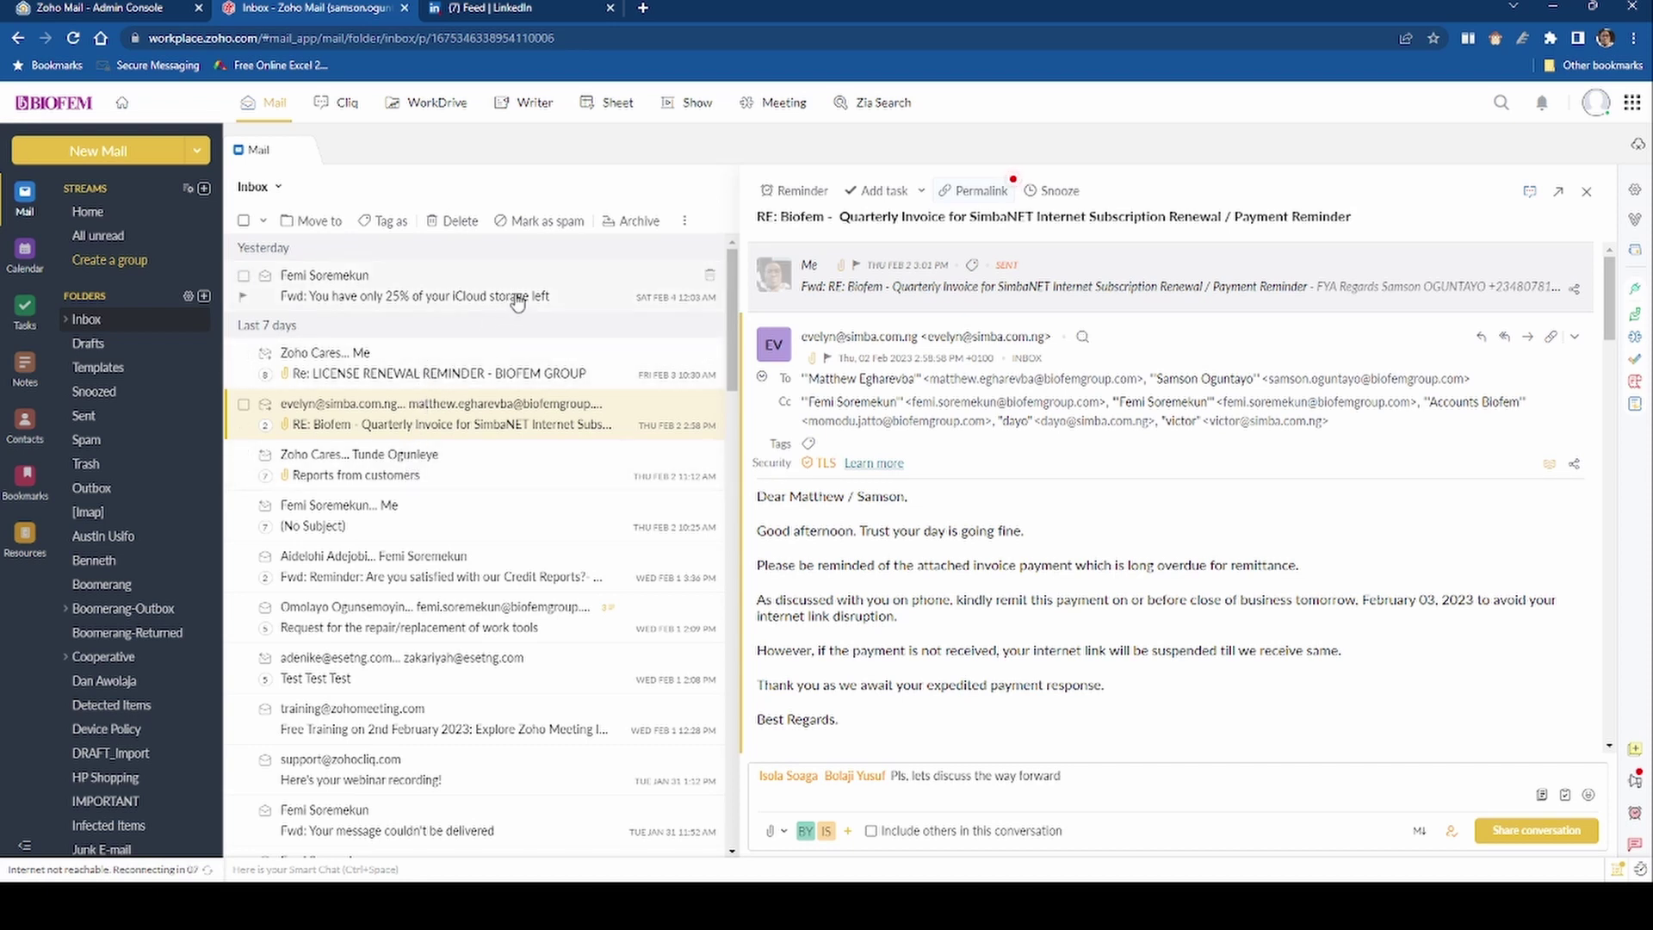
scroll(439, 573, down, 1)
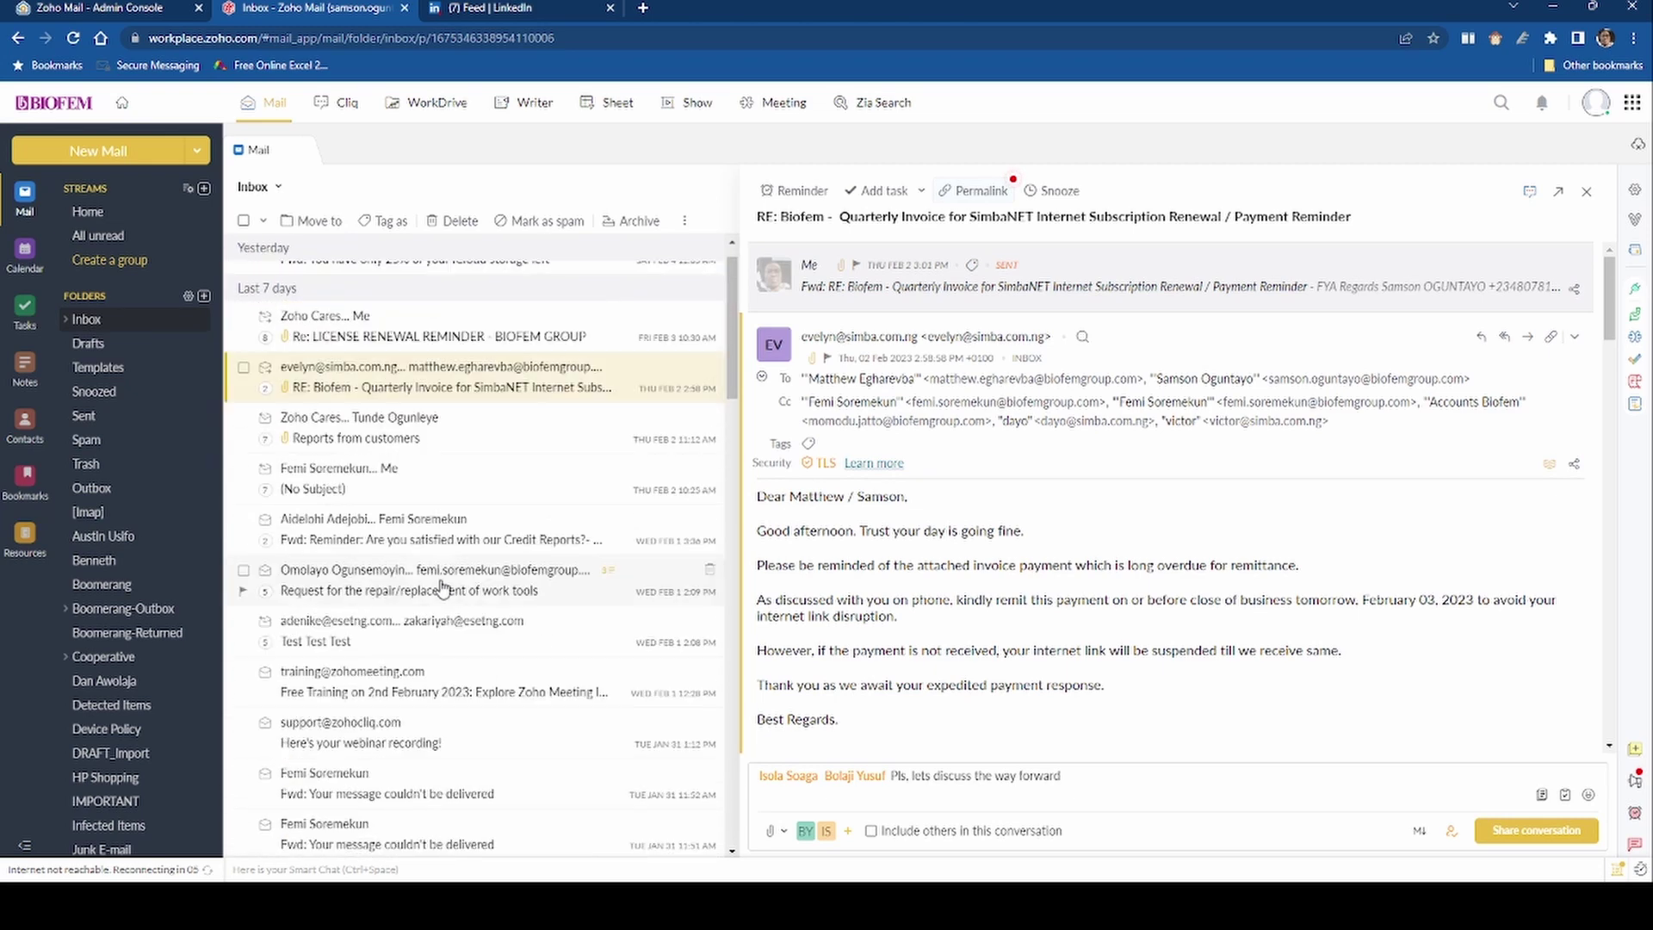
scroll(443, 585, up, 1)
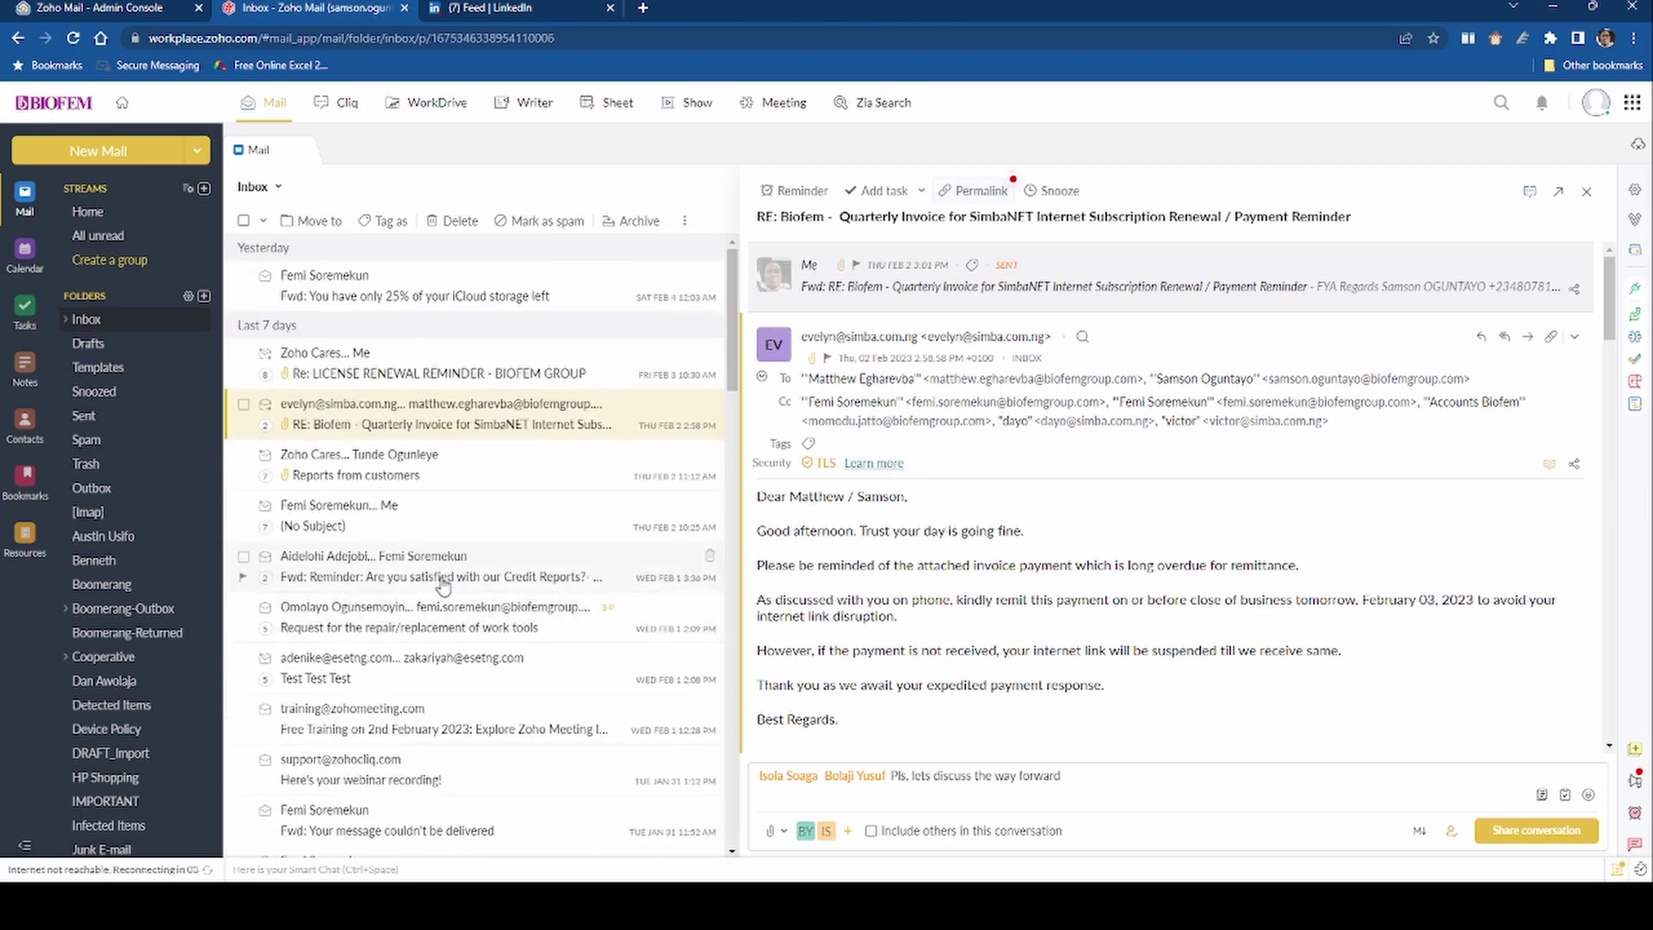